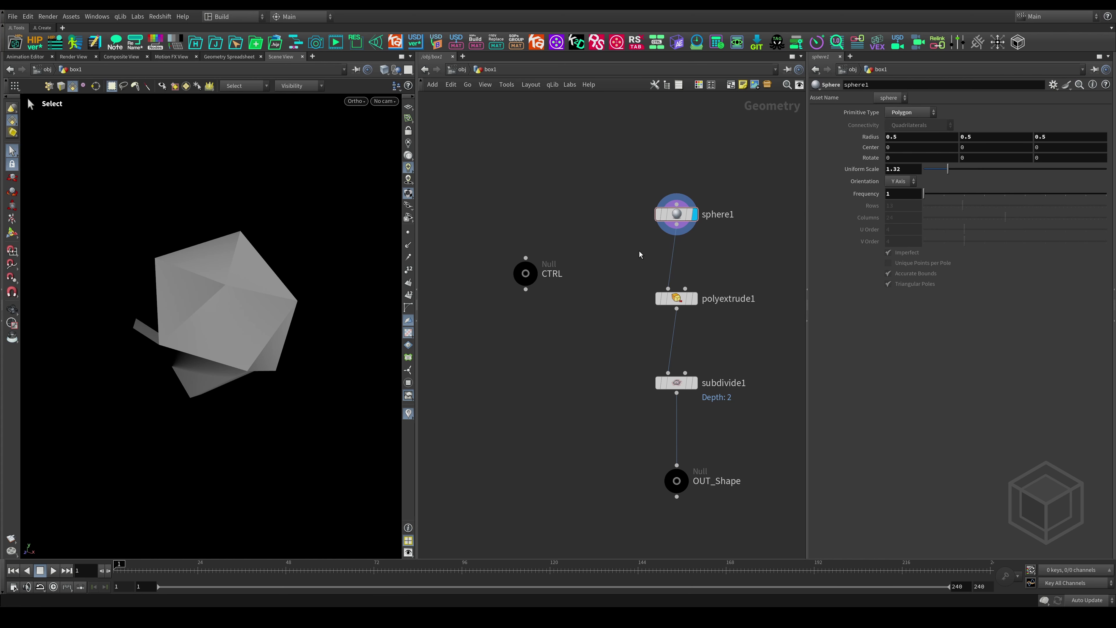
- Try collapsing the sphere, polyextrude, subdivide and OUT_Shape nodes into a subnetwork and undo the collapse
drag(581, 148, 769, 525)
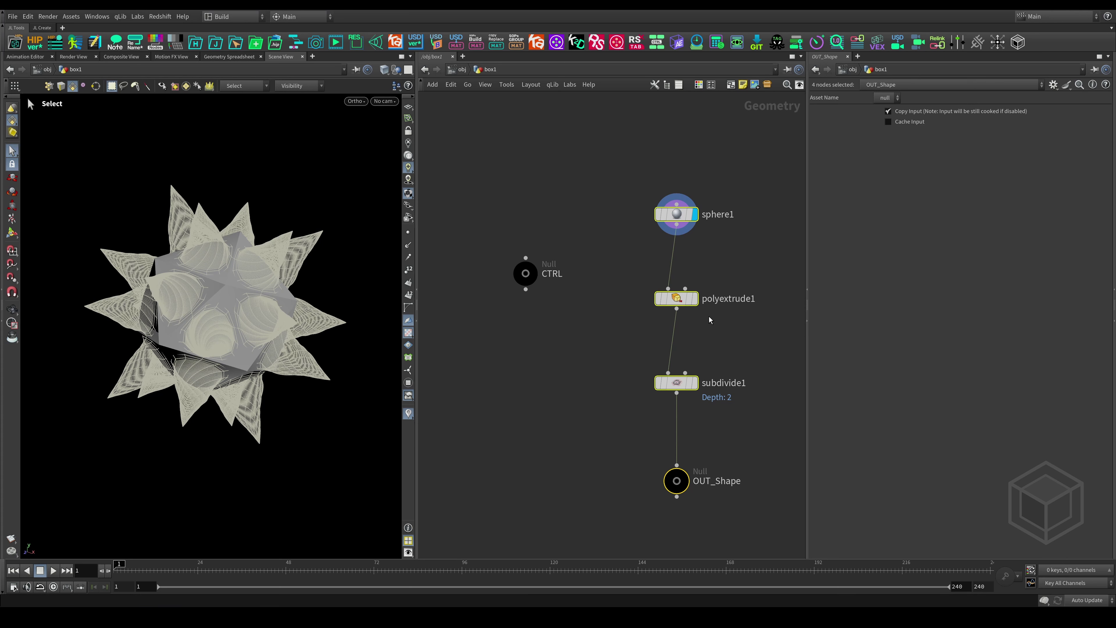
key(shift+c)
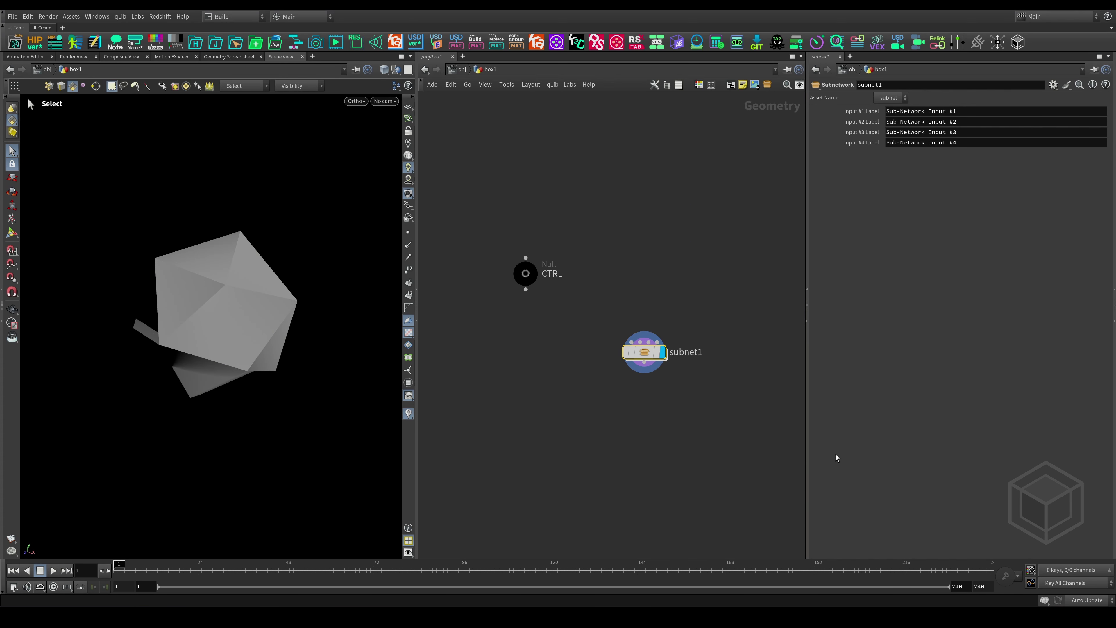
click(709, 406)
key(ctrl+z)
key(ctrl+z)
key(ctrl+z)
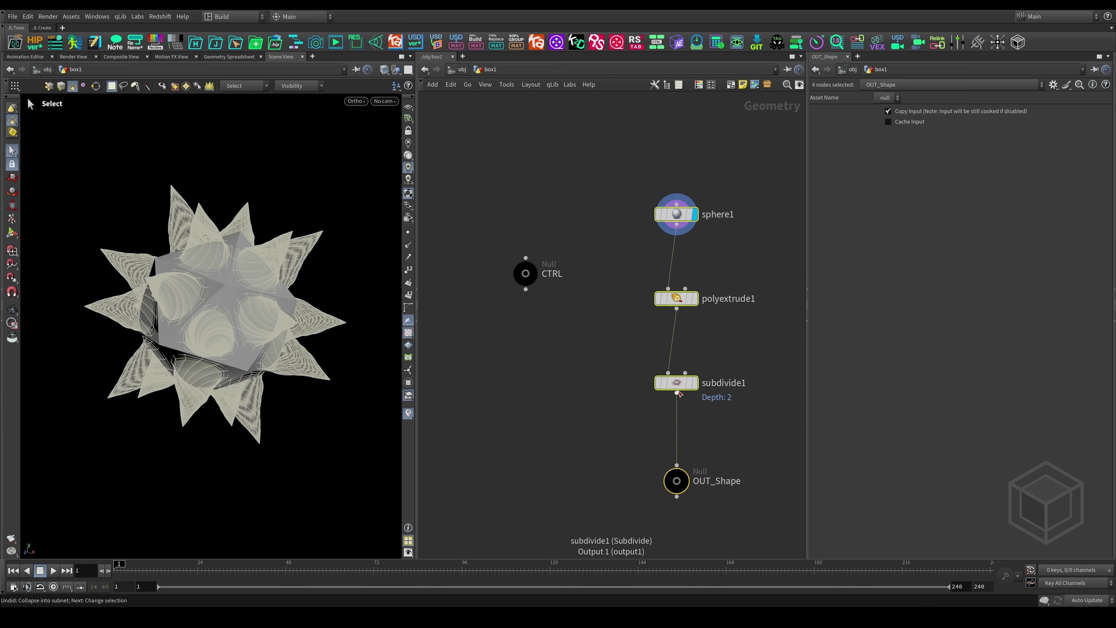
click(646, 343)
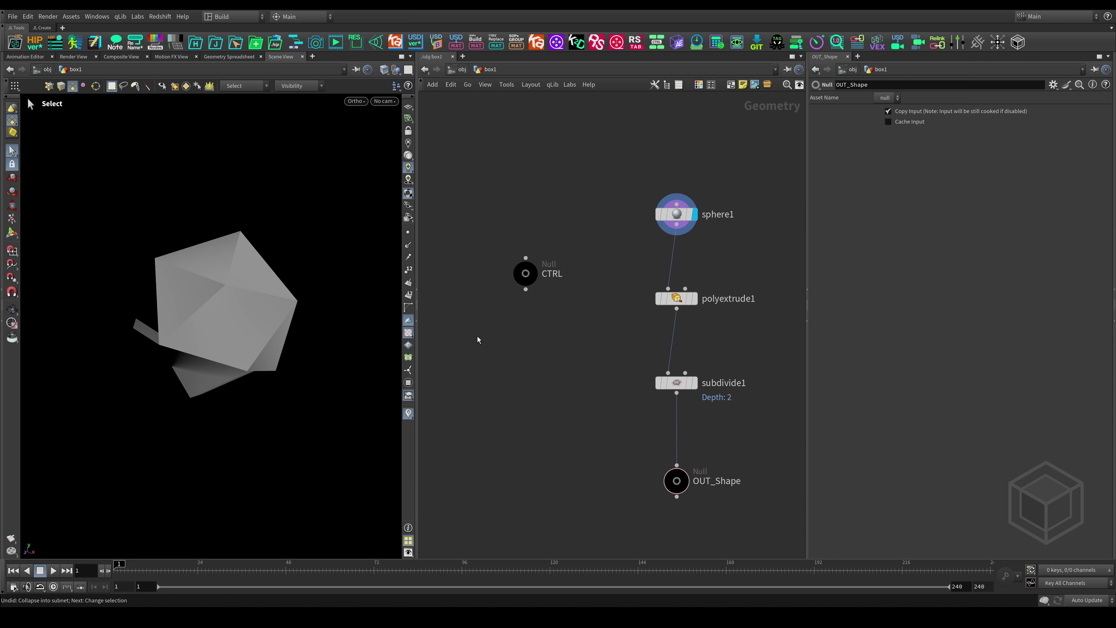
- Examine the parameters of the CTRL, sphere, polyextrude and subdivide nodes one after another
mouse_move(532, 280)
drag(591, 211, 489, 335)
drag(632, 150, 706, 251)
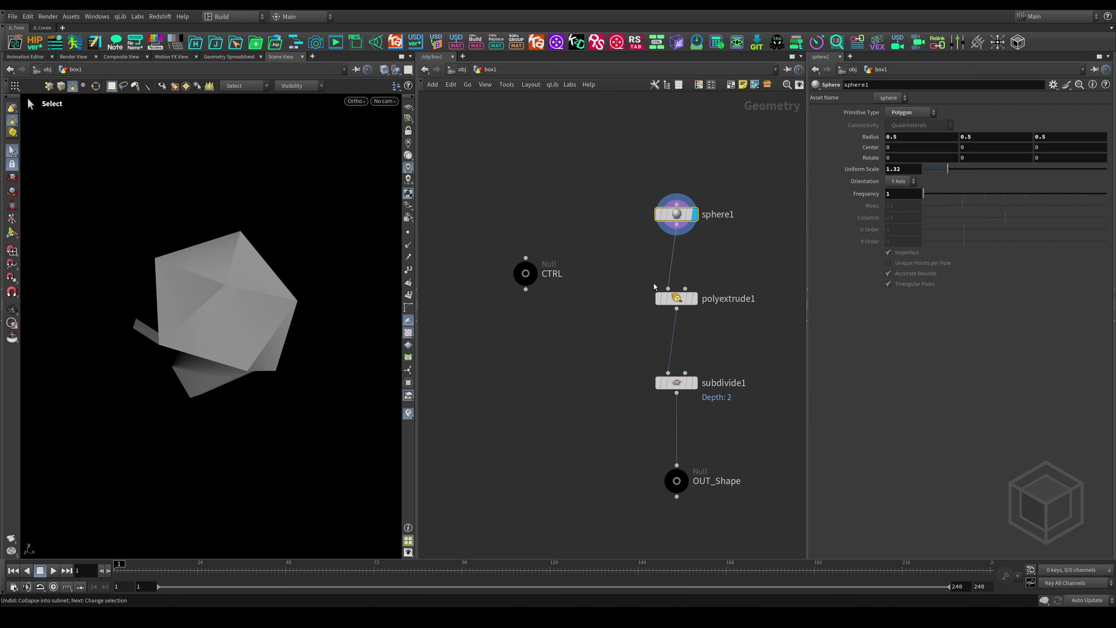
drag(609, 265, 727, 334)
drag(638, 370, 720, 413)
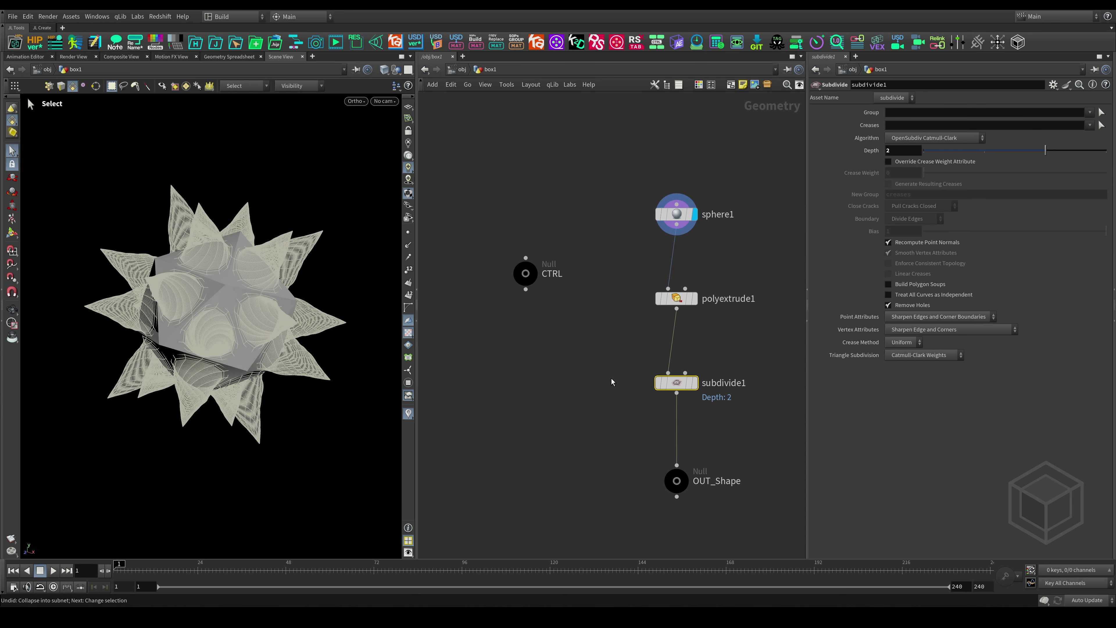
- Open the JL Transfer Controls tool with the CTRL null as controller and place its window clear of the nodes
drag(582, 239, 489, 310)
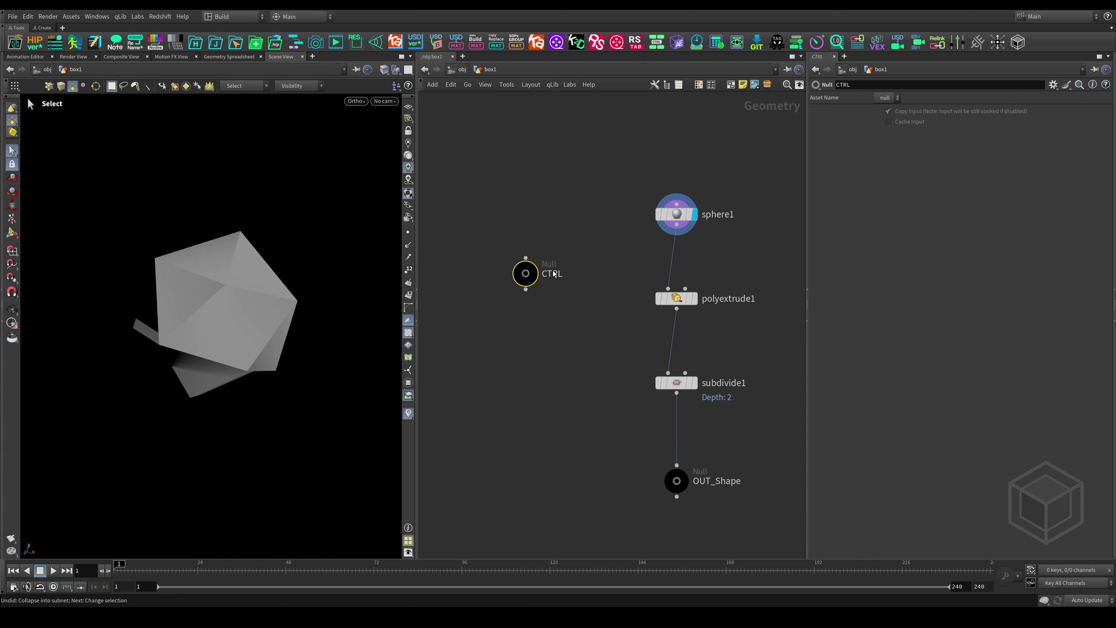
drag(485, 227, 581, 322)
click(958, 44)
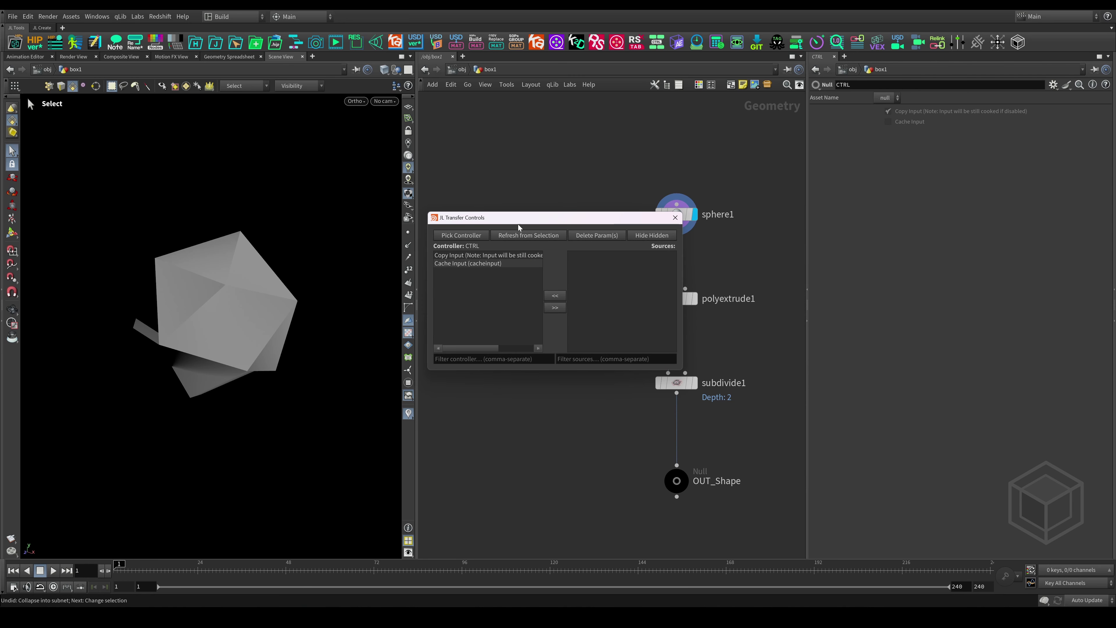
drag(518, 226, 414, 381)
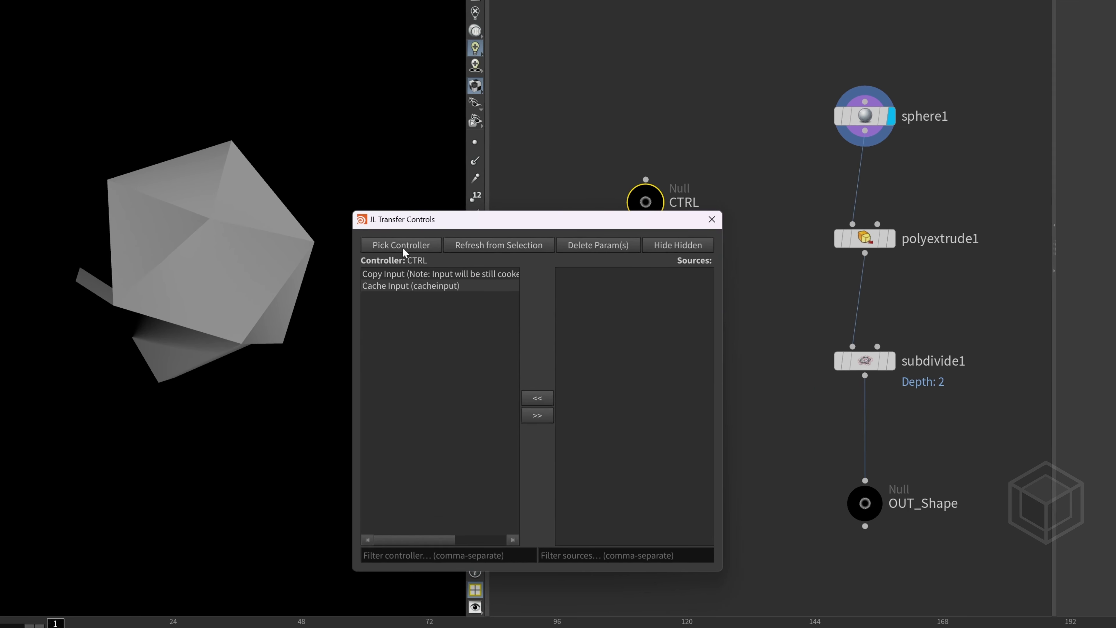
drag(473, 223, 584, 274)
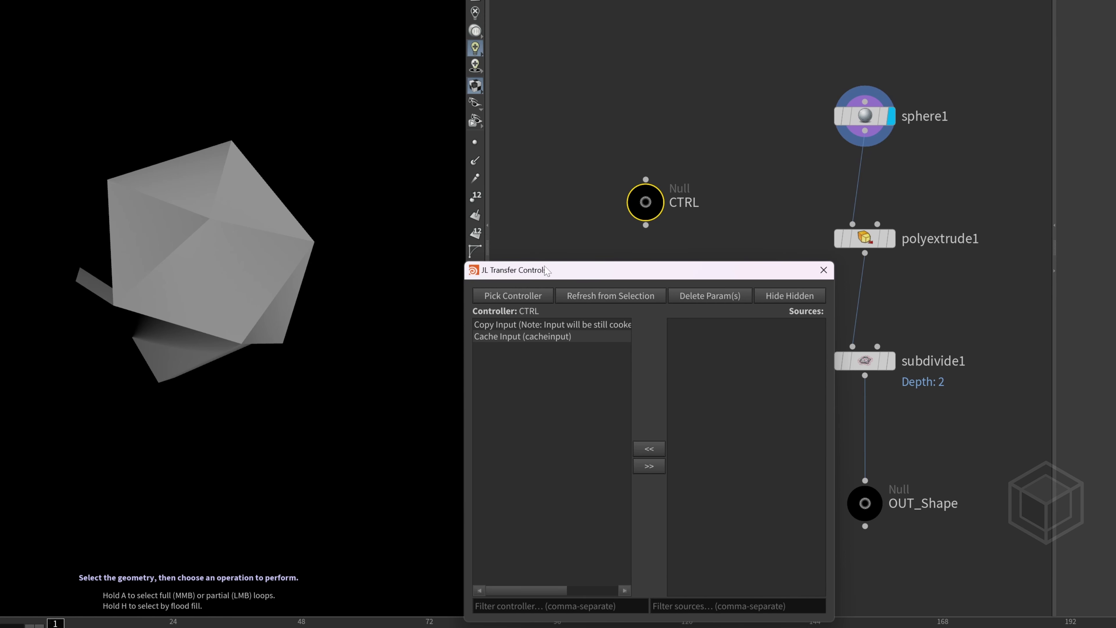
- Load the sphere node's parameters as transfer sources for CTRL, leaving hidden parameters out of the lists
click(585, 291)
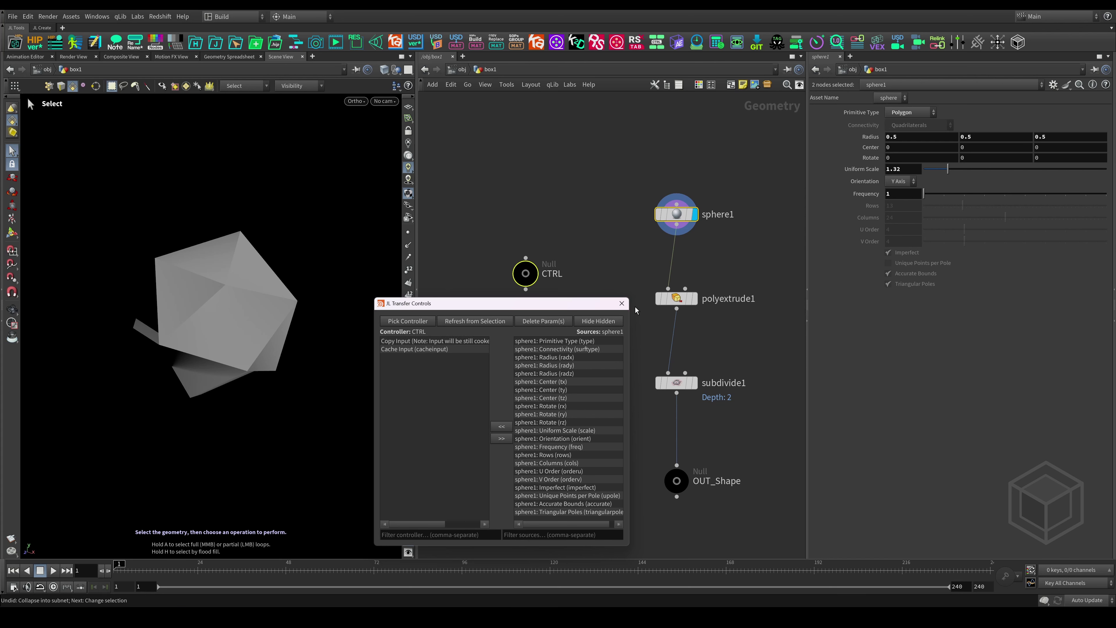
click(589, 322)
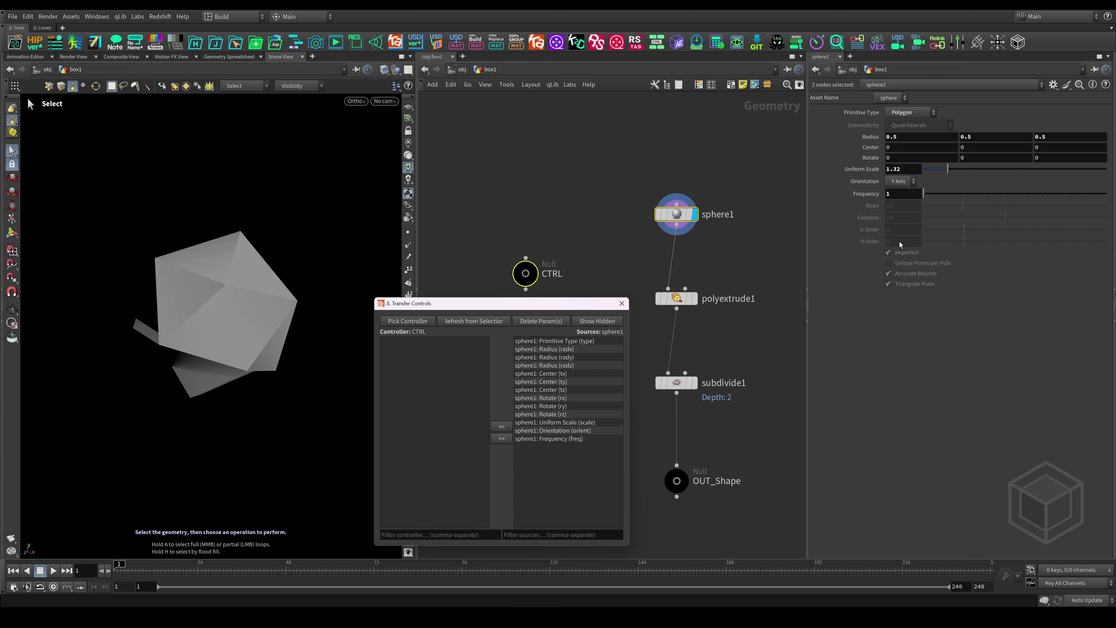
click(536, 271)
middle_drag(571, 259, 572, 237)
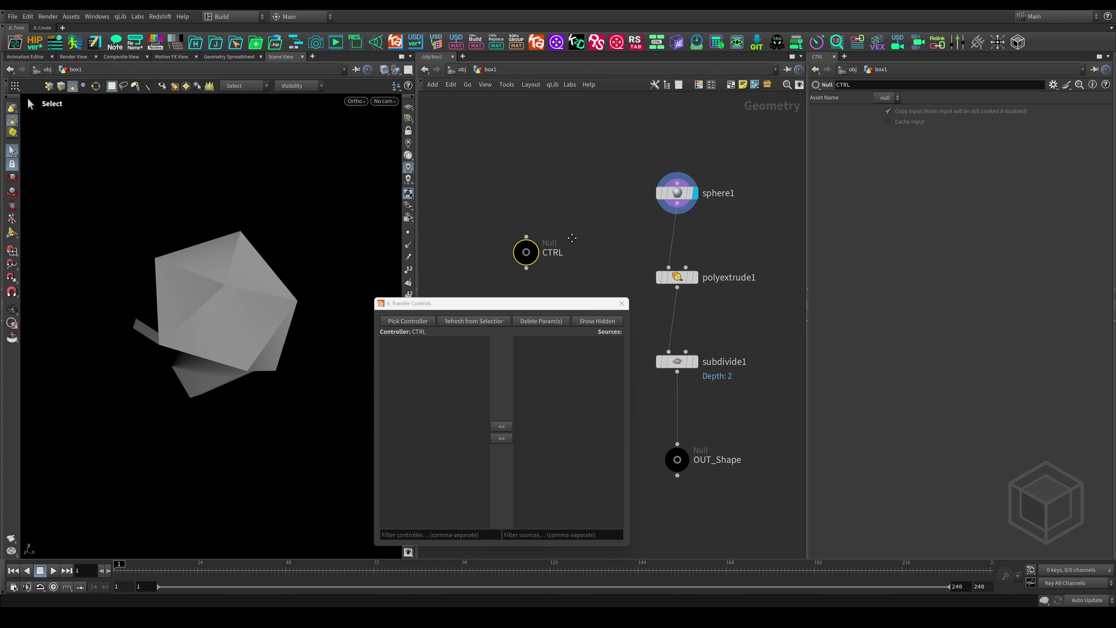
shift+drag(646, 142, 709, 245)
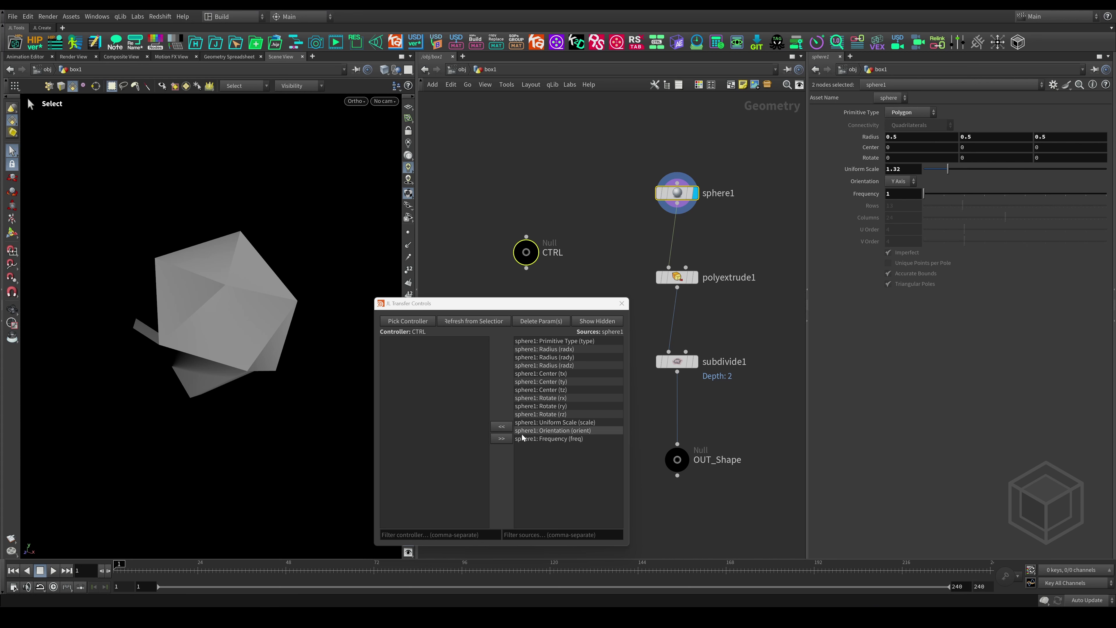
- Copy and link the sphere's Uniform Scale to the CTRL null and set it to 0.94 there
right_click(545, 423)
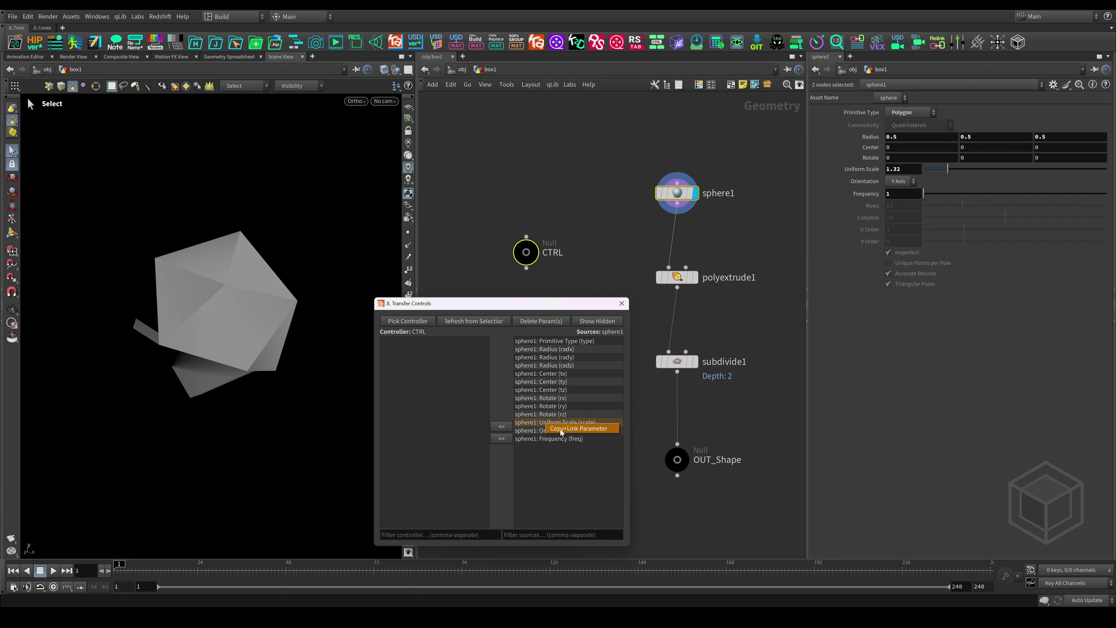
click(569, 429)
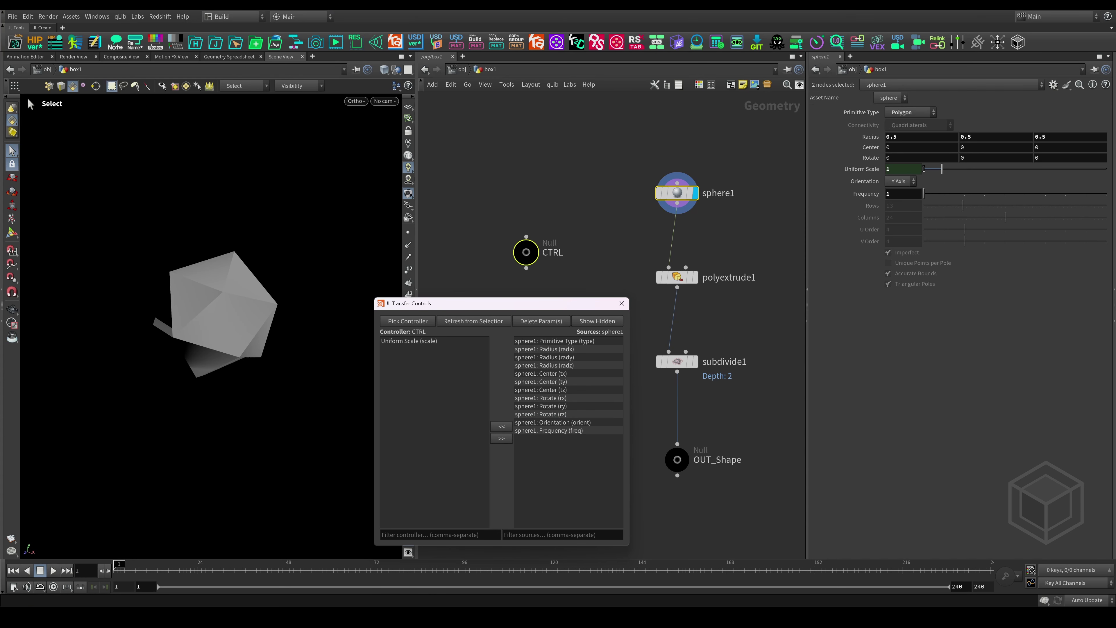
click(526, 252)
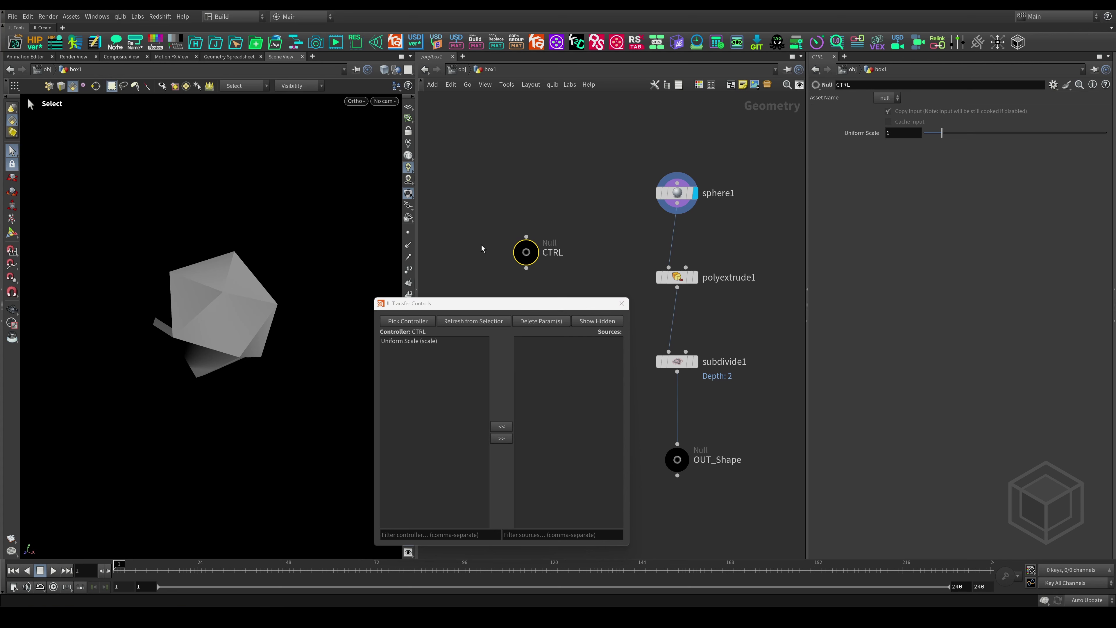
mouse_move(942, 133)
mouse_down()
mouse_move(965, 131)
mouse_move(937, 144)
mouse_up()
- Copy and link the sphere's Frequency parameter to the CTRL null and check it on that node
click(676, 193)
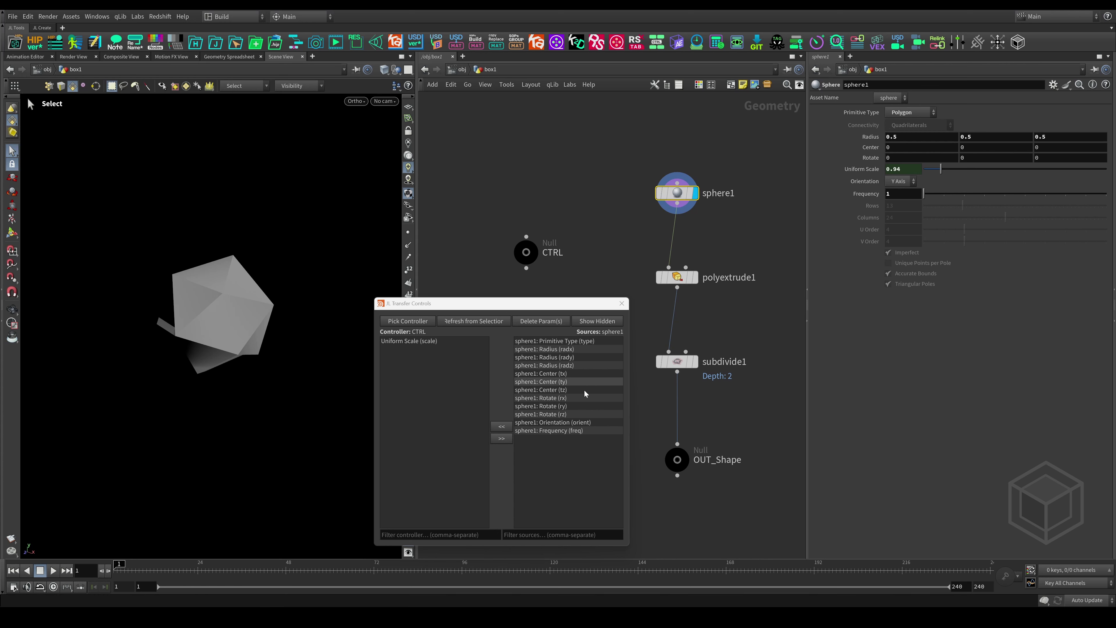
right_click(543, 429)
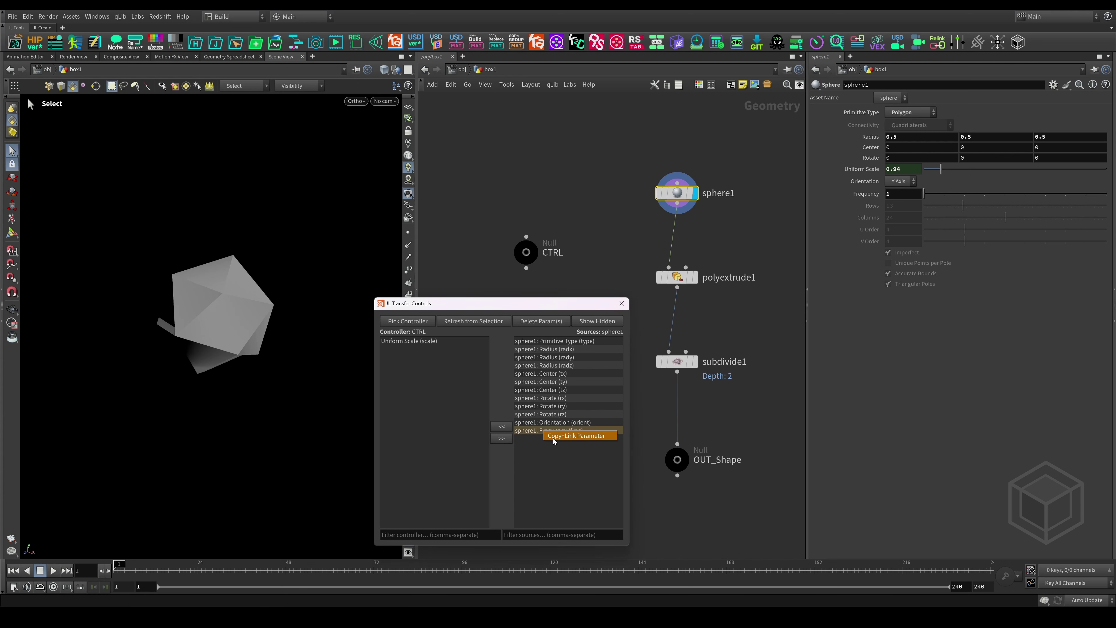
click(555, 437)
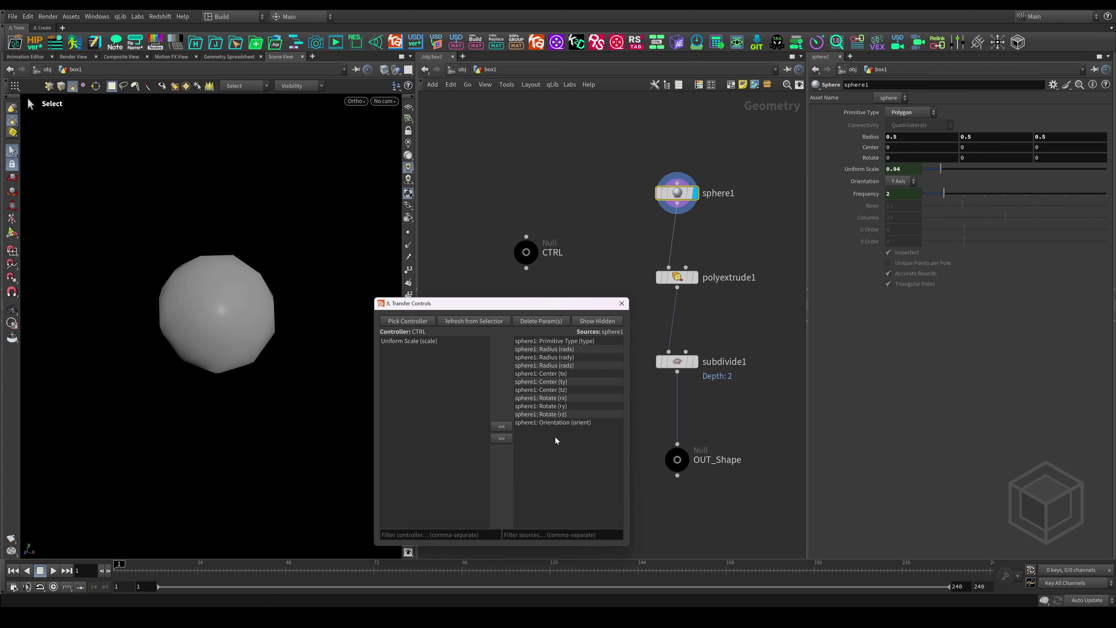
click(526, 252)
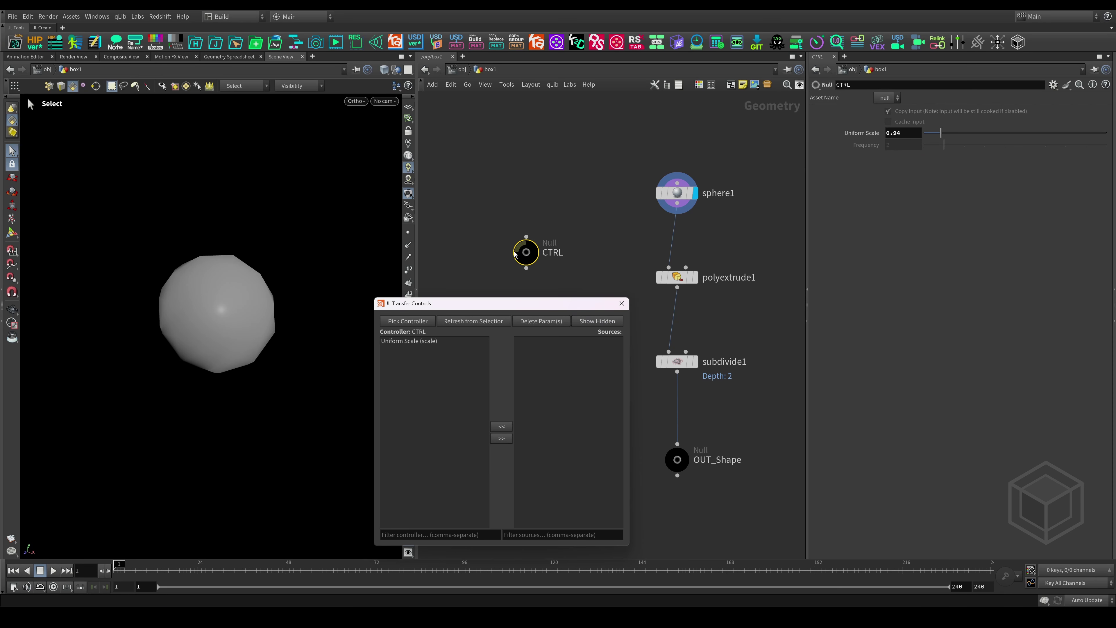
- Transfer the sphere's Primitive Type parameter to the CTRL null as a linked control
click(676, 193)
click(908, 113)
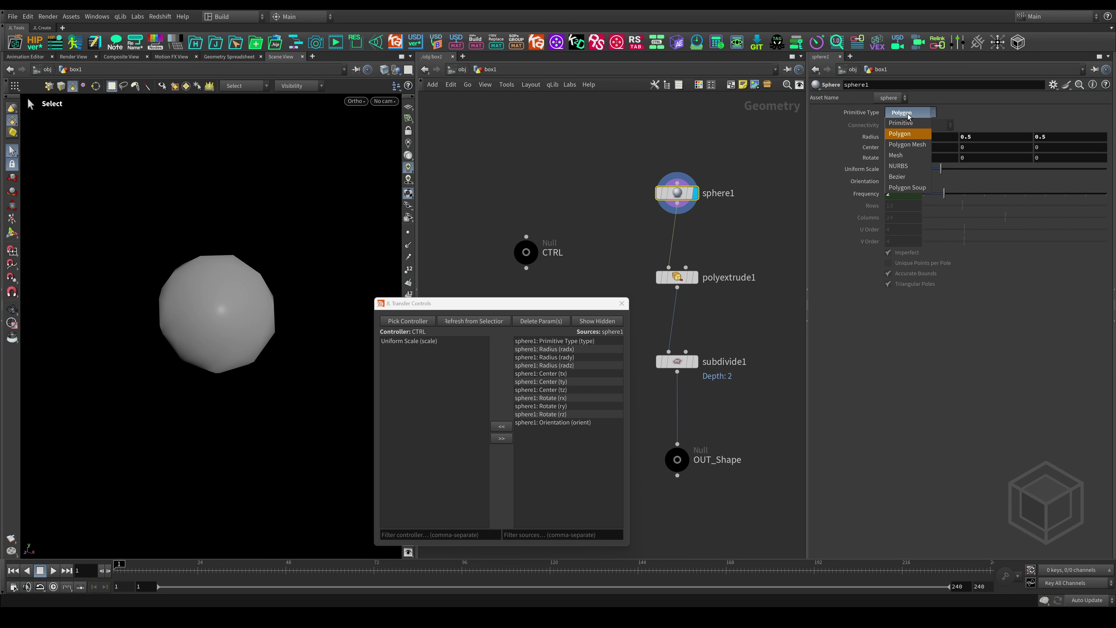
click(908, 113)
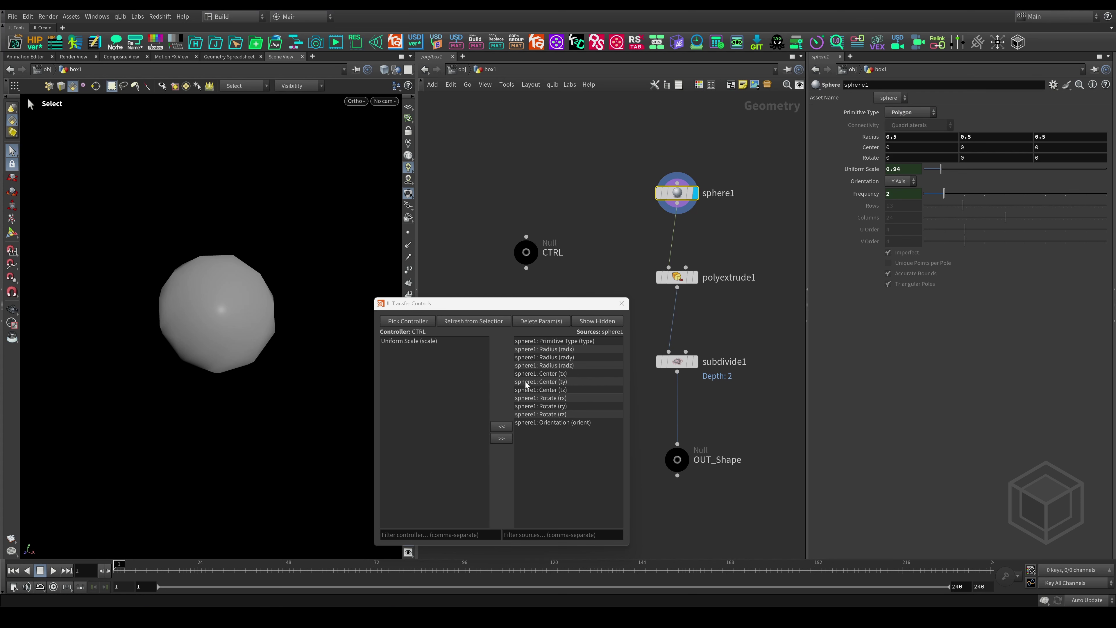
click(549, 341)
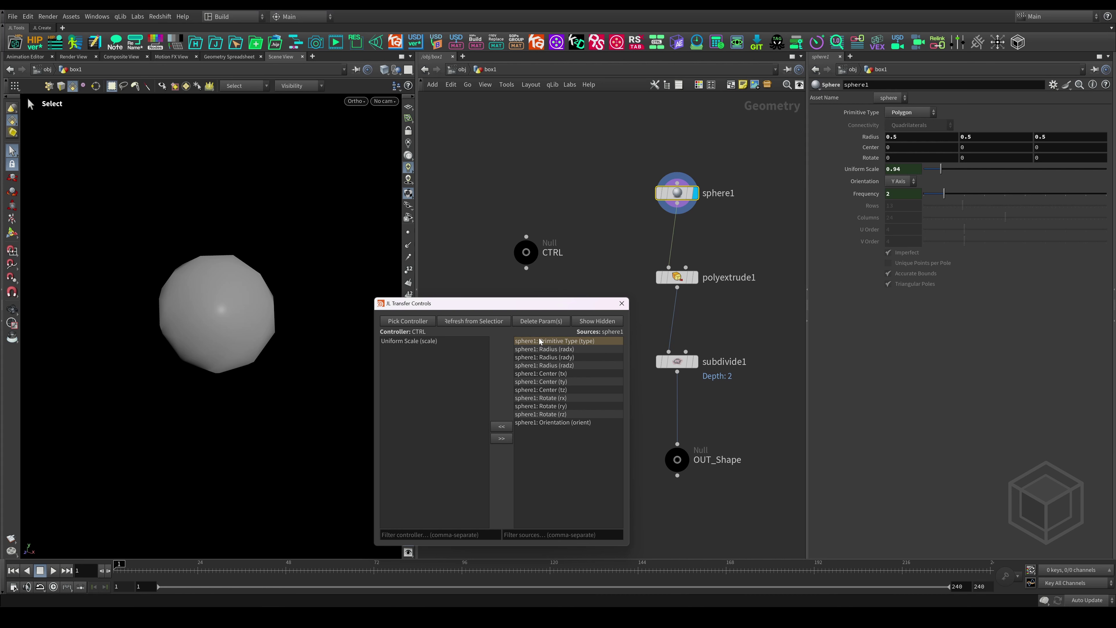
click(502, 426)
- On the CTRL null, set Primitive Type to Polygon and Frequency to 3
click(526, 252)
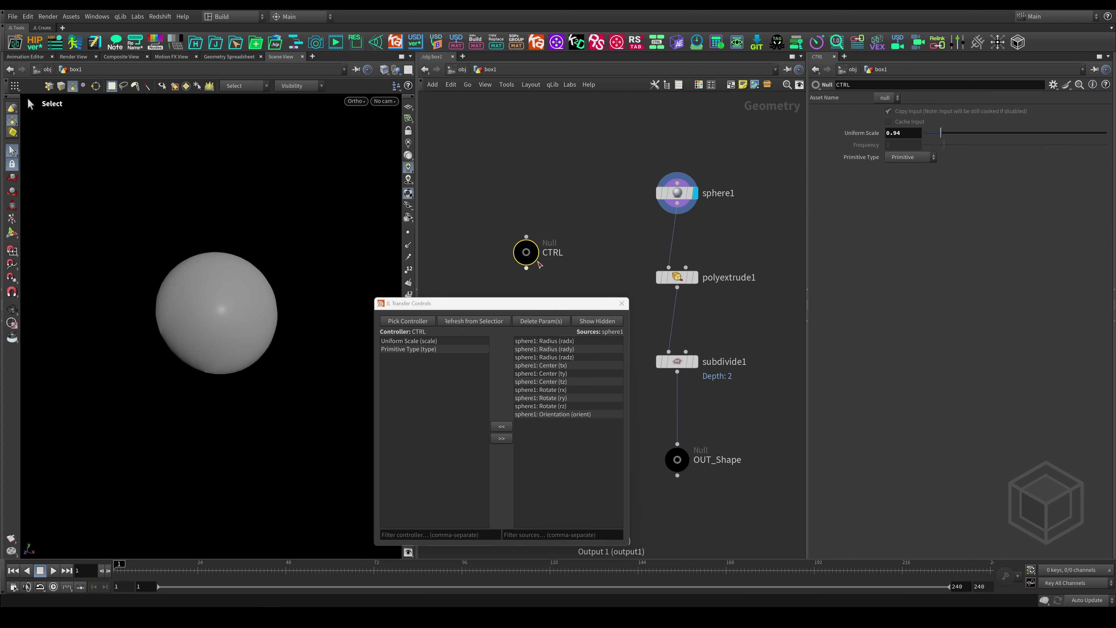
click(908, 157)
click(899, 178)
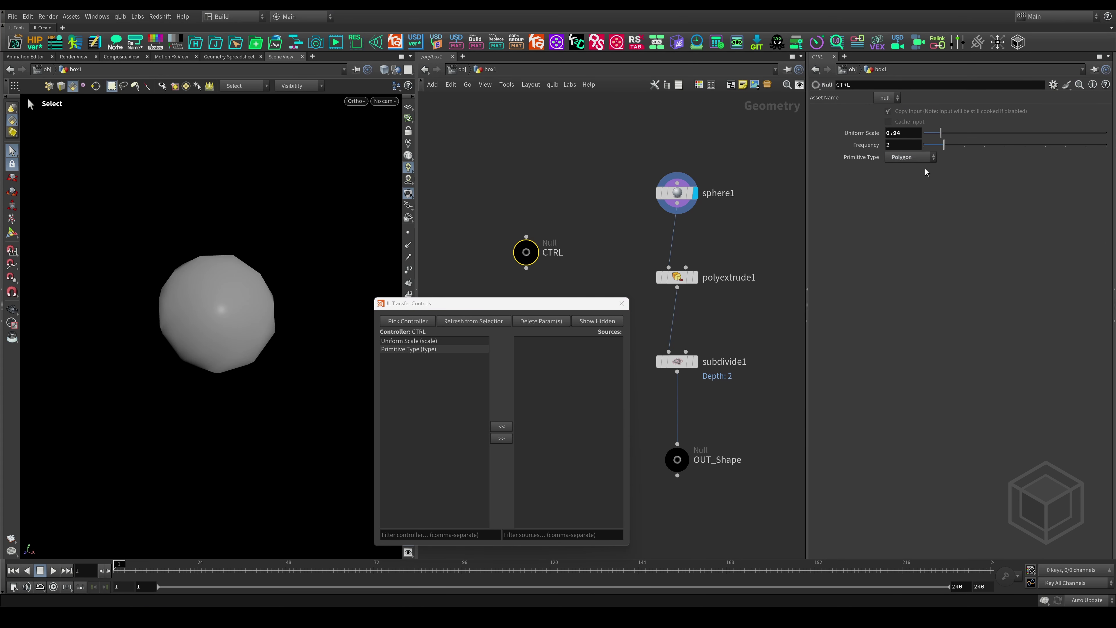
drag(943, 145, 964, 149)
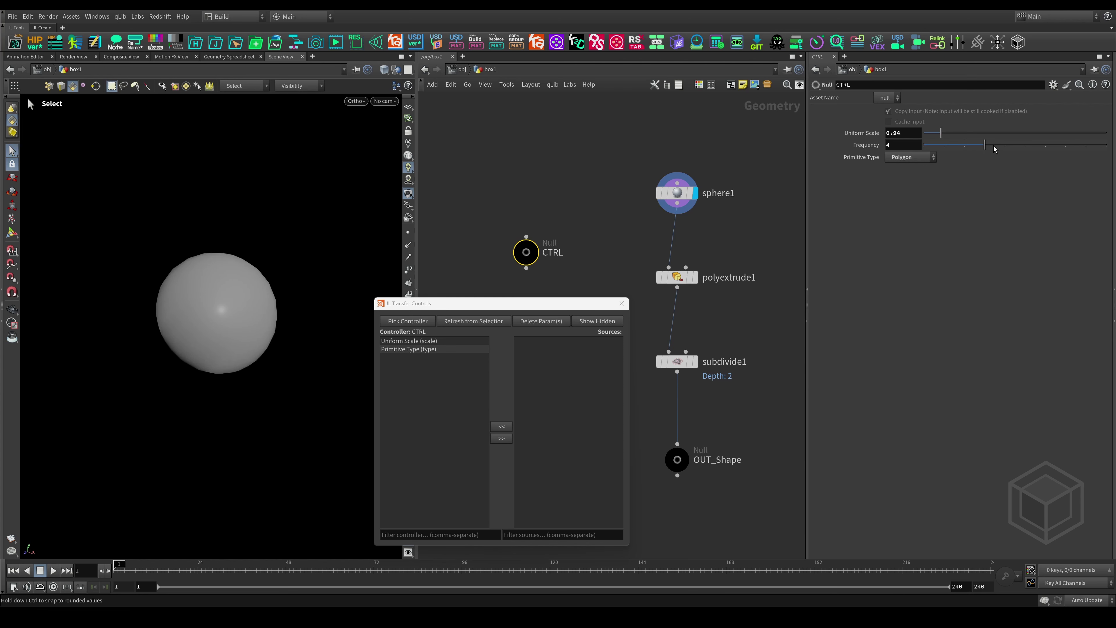
- Display the viewport geometry as Smooth Wire Shaded and set the CTRL null's Frequency to 2
click(384, 69)
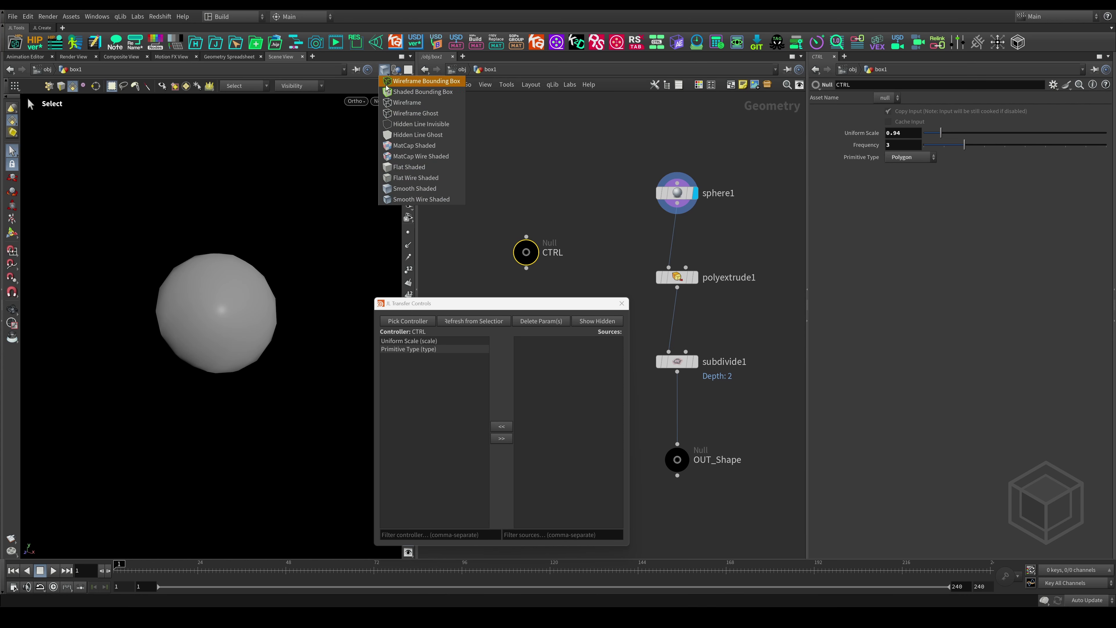
click(397, 199)
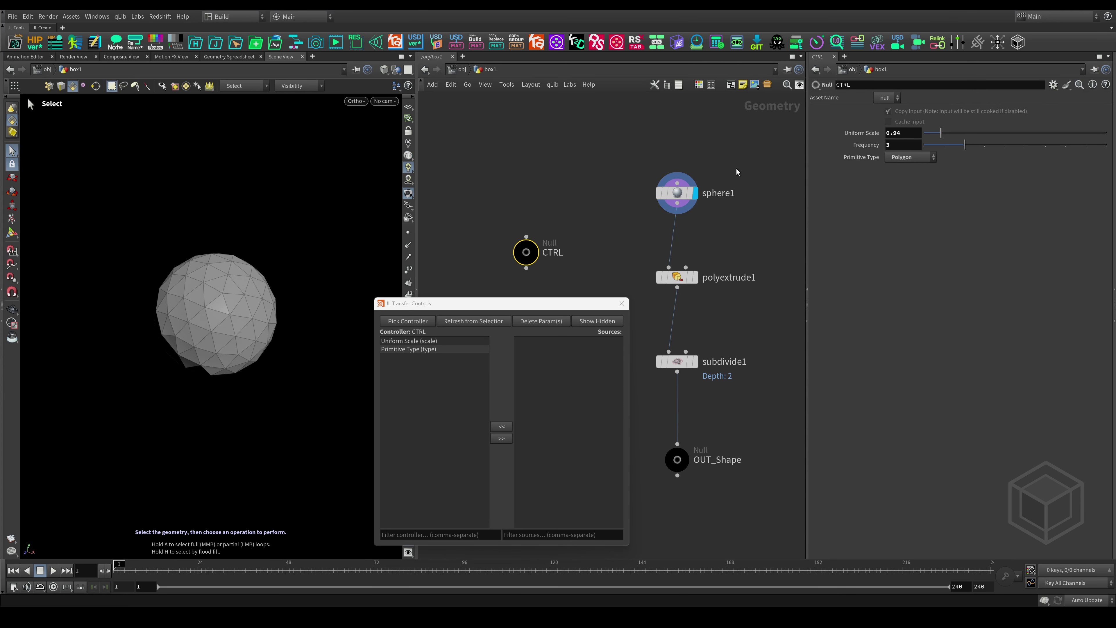
drag(963, 144, 940, 147)
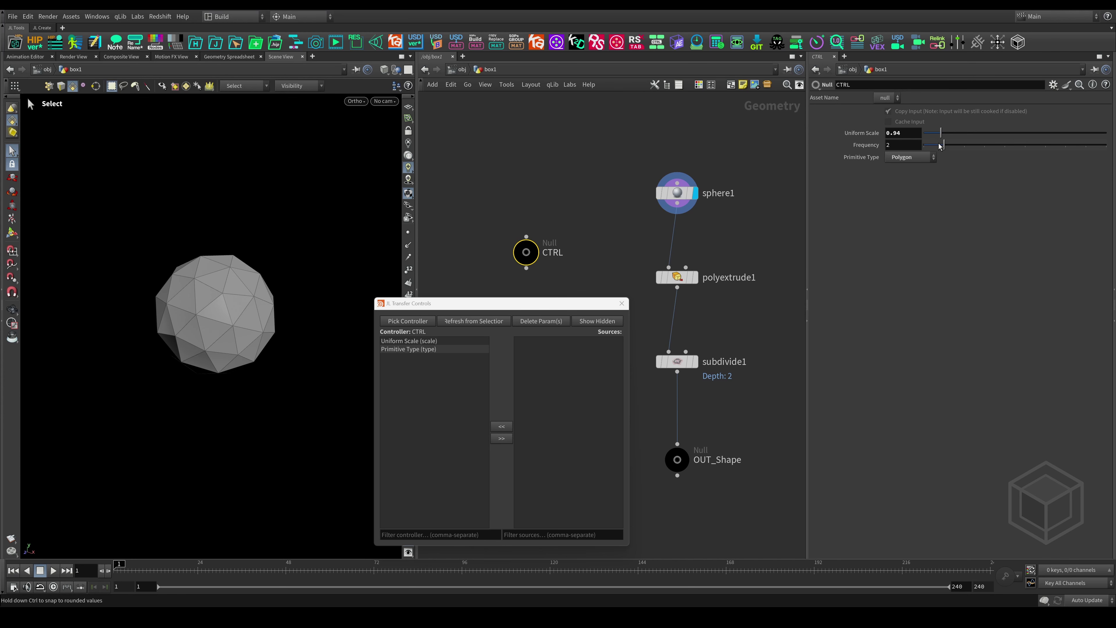
- Load the polyextrude and subdivide nodes together as sources in the transfer tool and look through their parameters
scroll(515, 187, down, 3)
drag(513, 305, 464, 309)
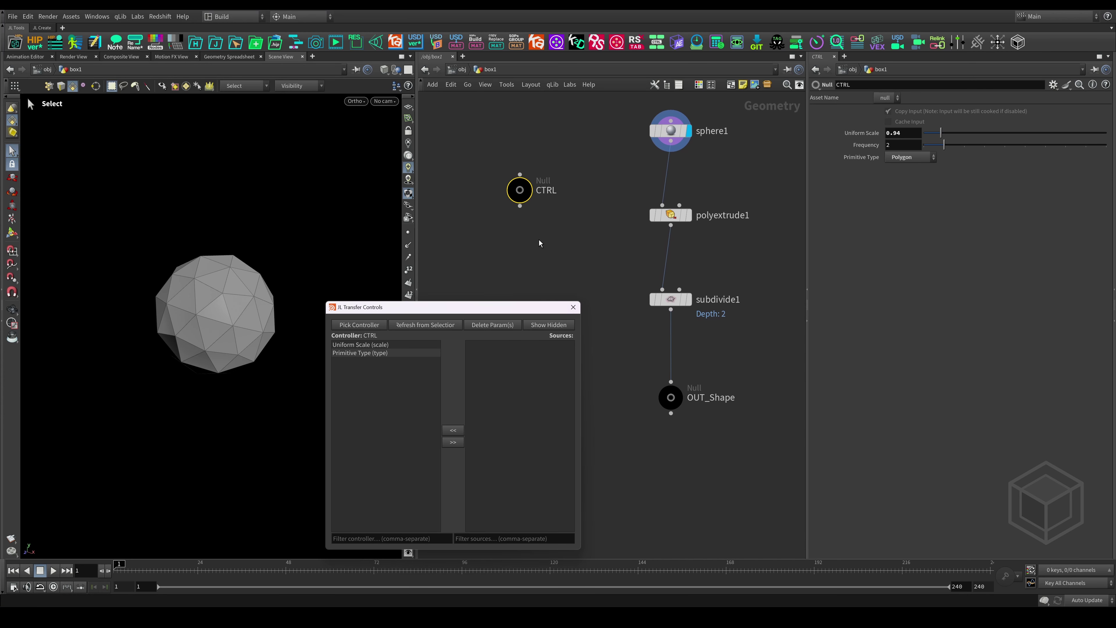
click(672, 215)
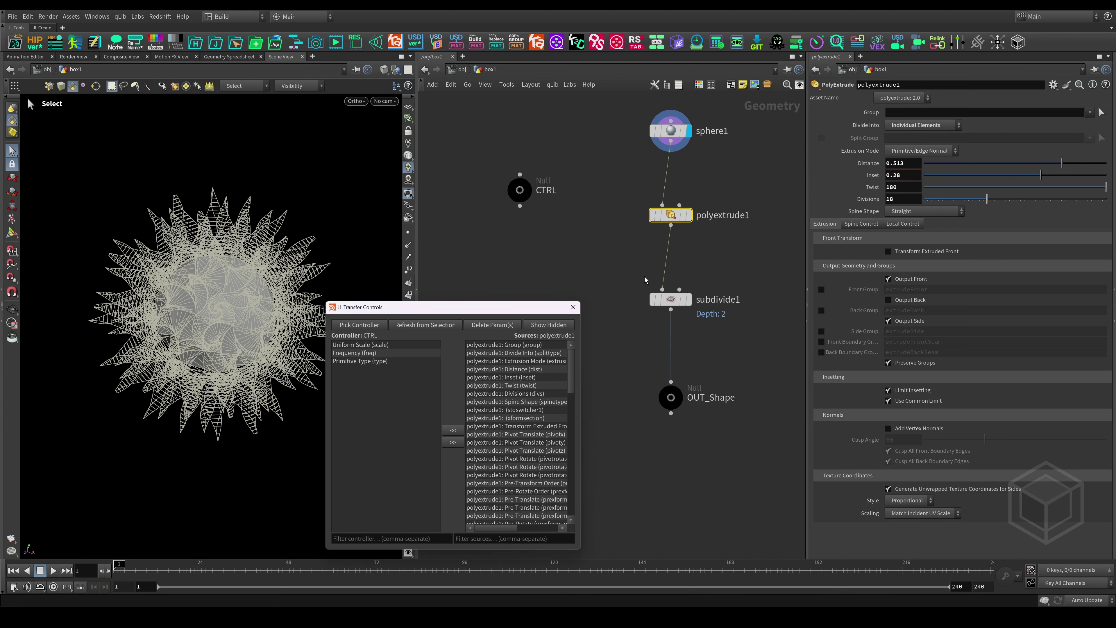
drag(620, 177, 741, 326)
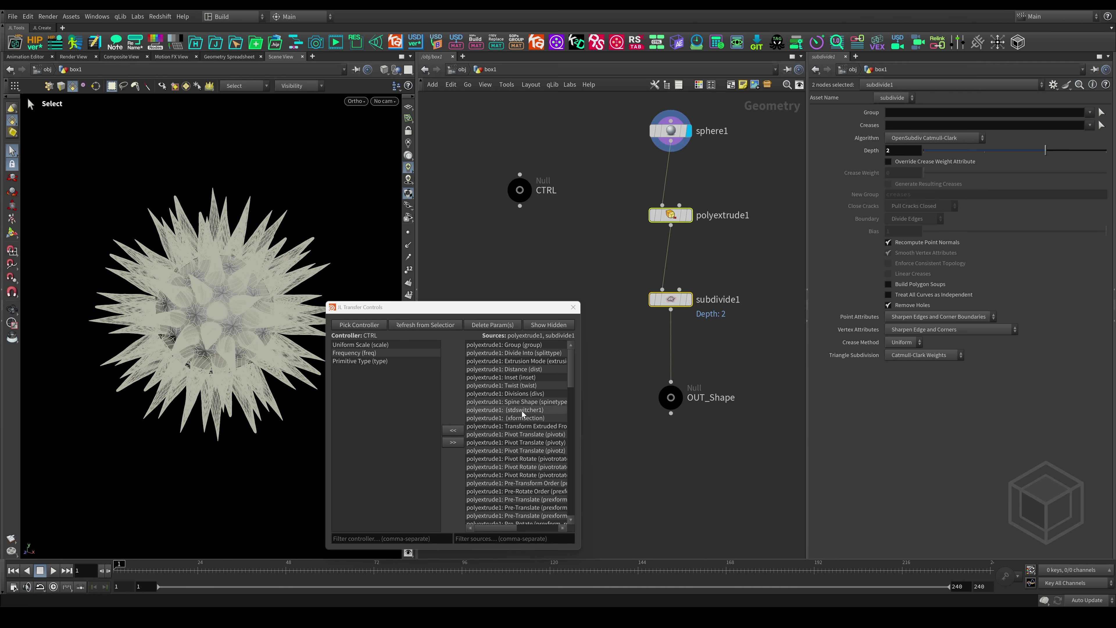
scroll(516, 450, down, 14)
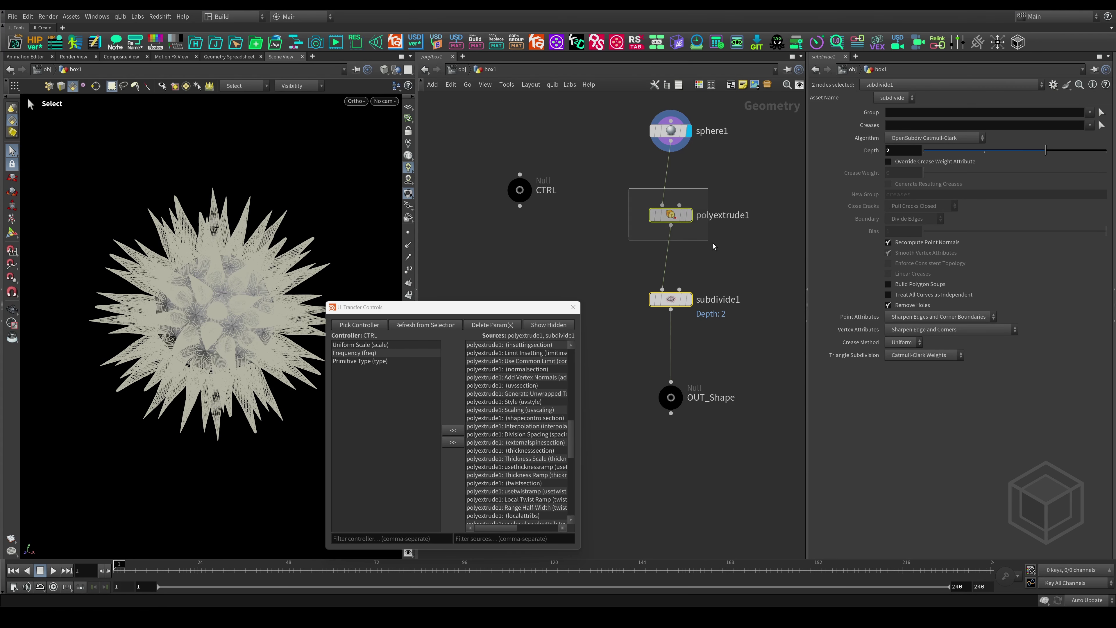
- With only the polyextrude node as source, filter its parameters by "distan" and copy and link Distance to the CTRL null
click(670, 215)
click(505, 538)
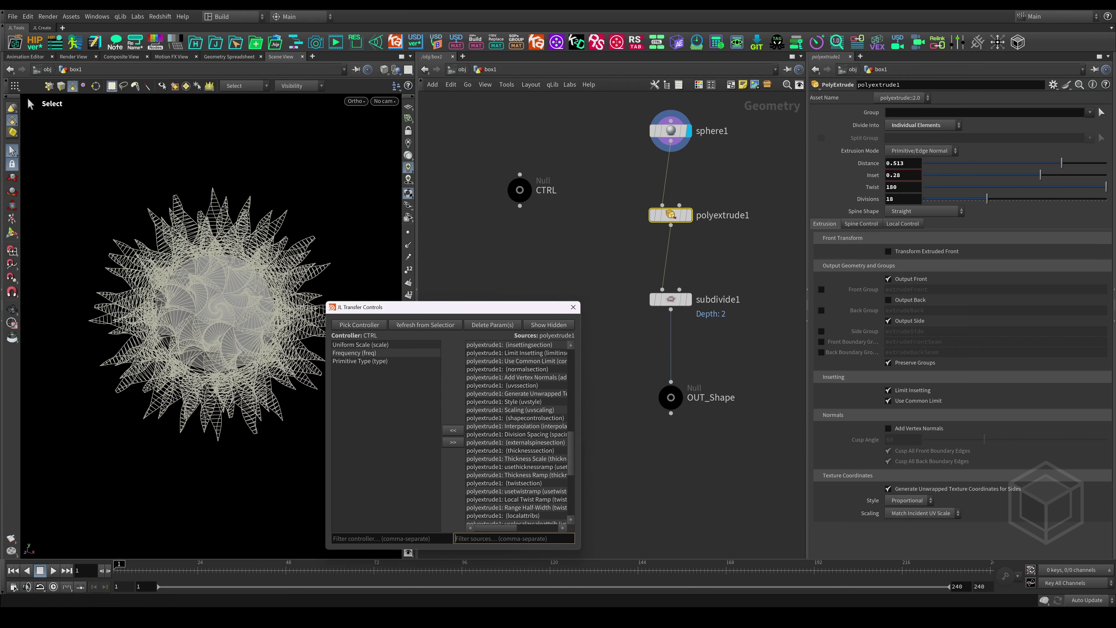
text(distan)
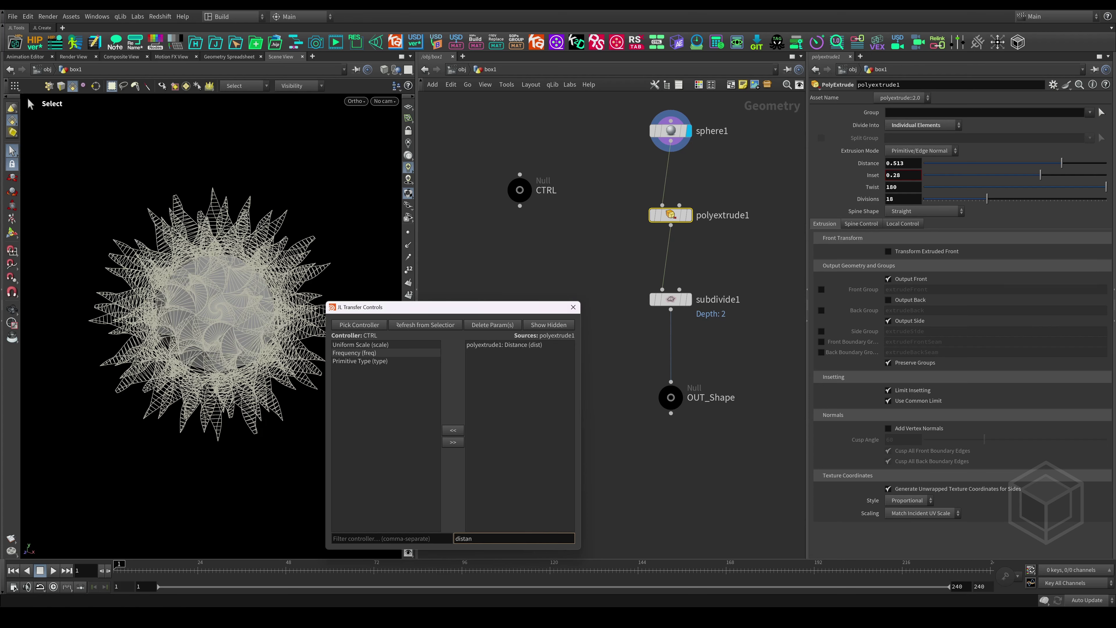
right_click(486, 346)
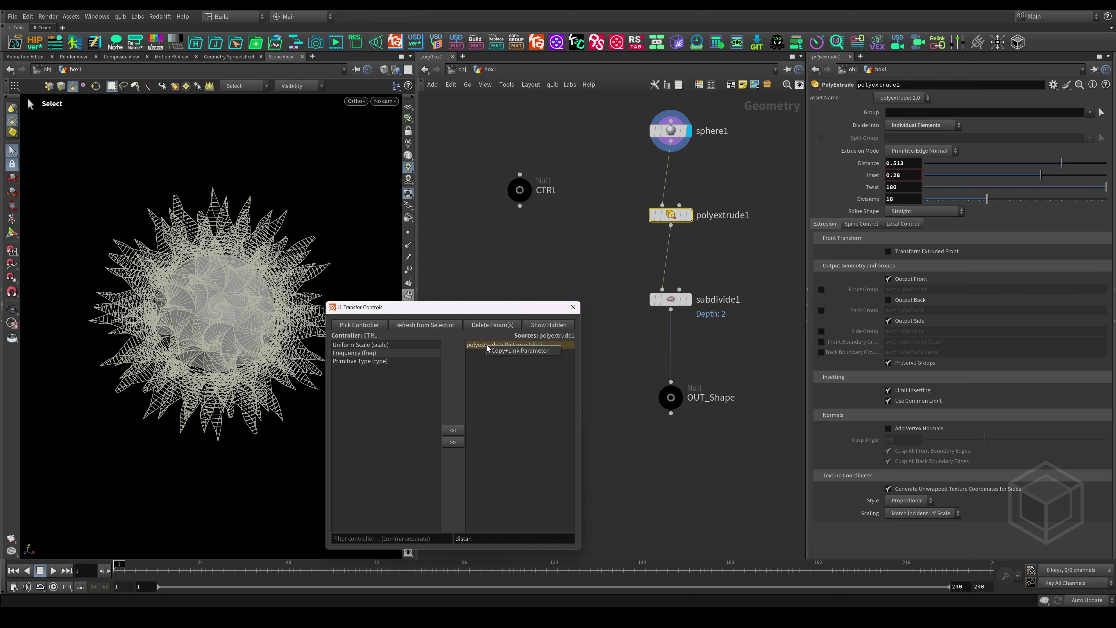
click(504, 350)
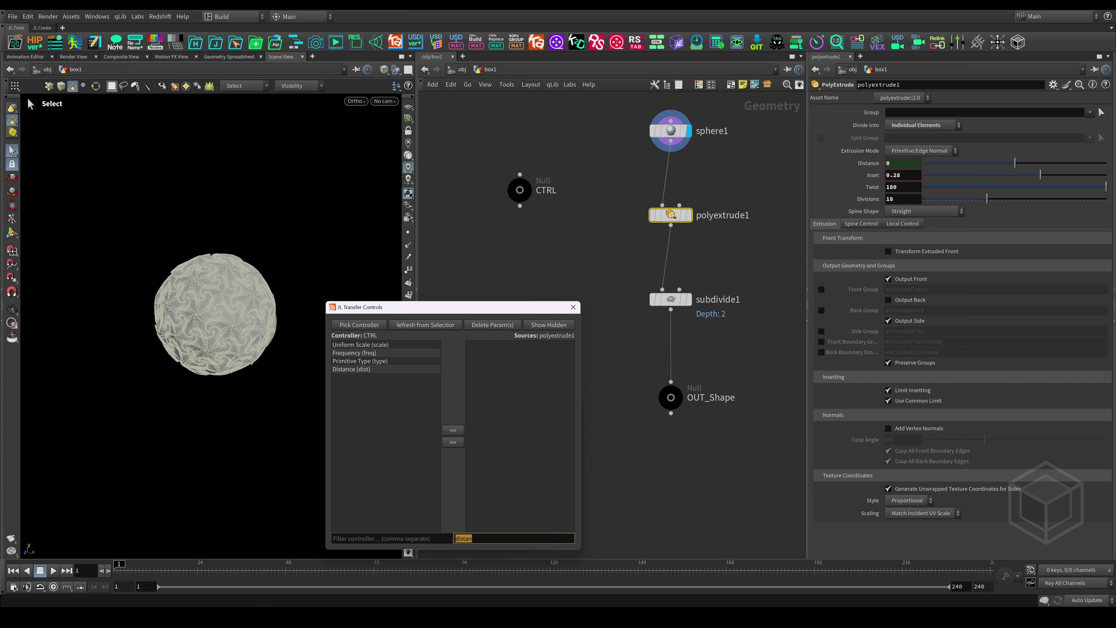
- Filter the polyextrude's parameters for Inset and copy and link that parameter to the CTRL null
text(inse)
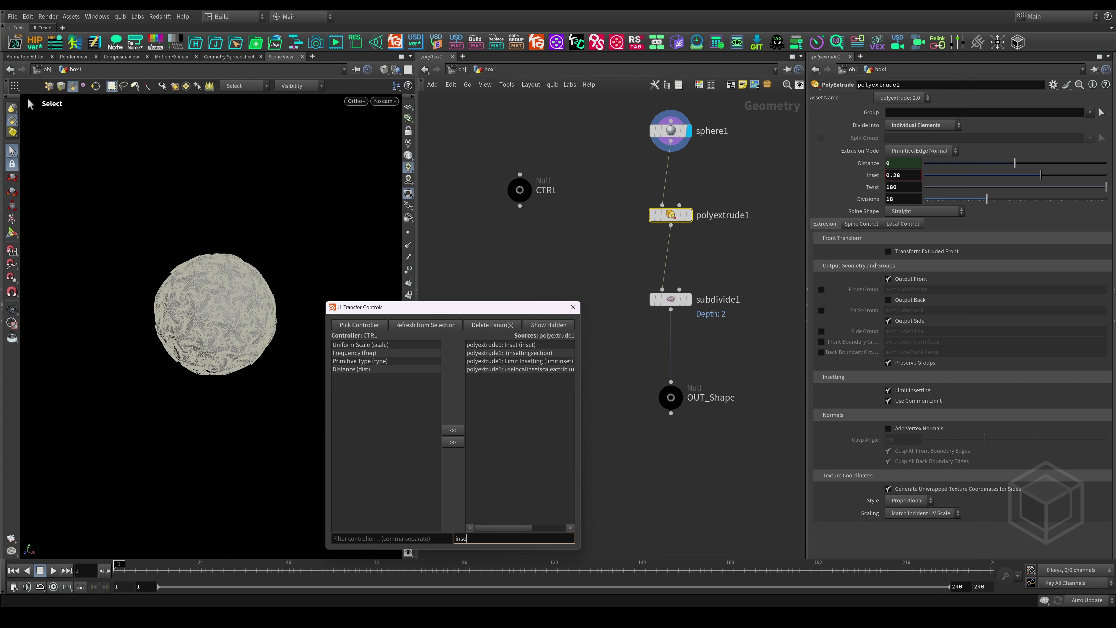
right_click(488, 345)
click(506, 350)
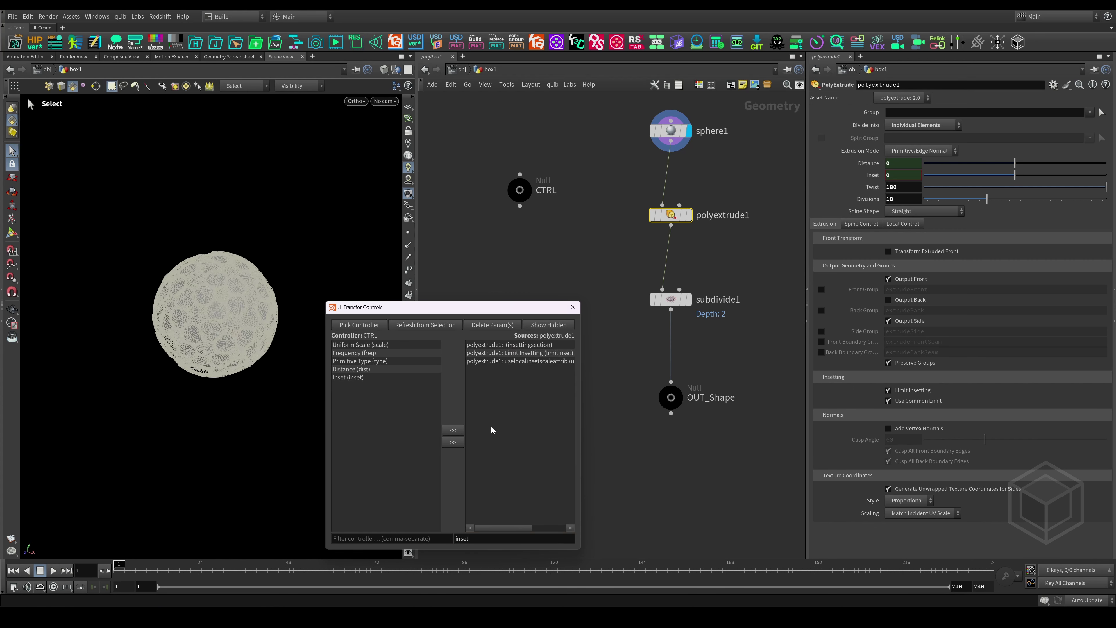
- Transfer the polyextrude's Twist and Divisions parameters to the CTRL null as linked controls
double_click(500, 539)
text(tw)
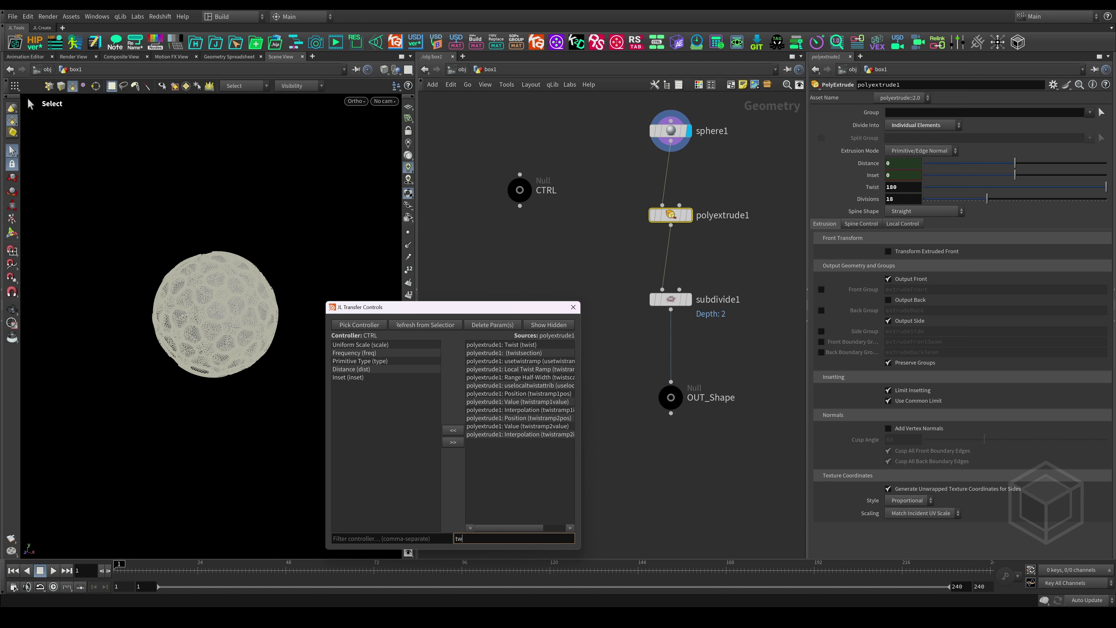
text(ist)
right_click(505, 344)
click(514, 351)
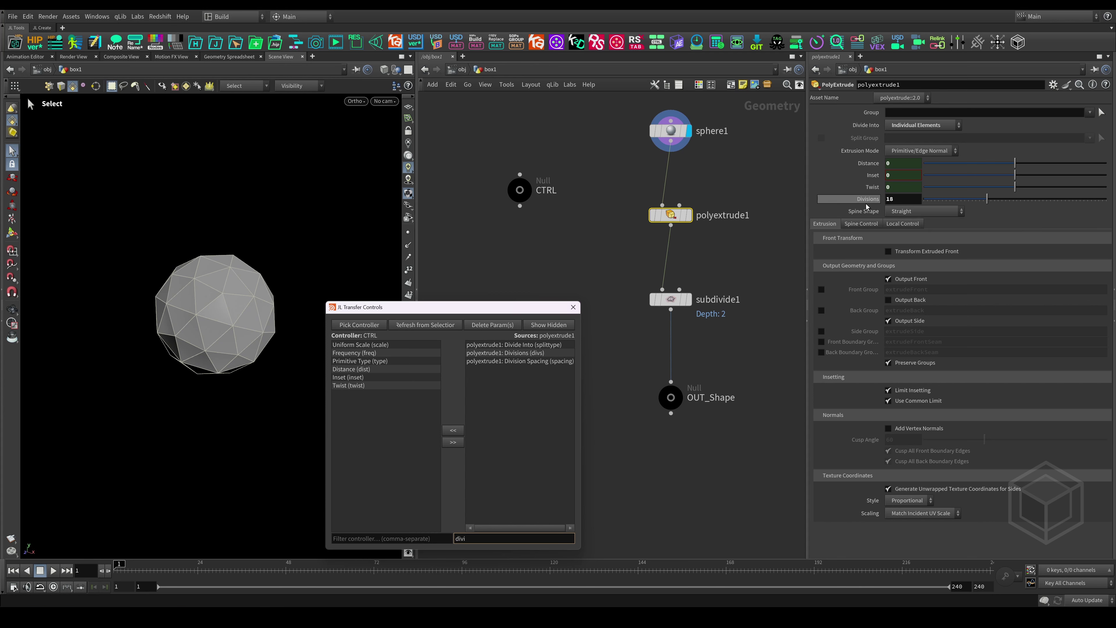
double_click(535, 354)
- Load the subdivide node as source, filter its parameters by "depth" and transfer Depth to the CTRL null
click(481, 543)
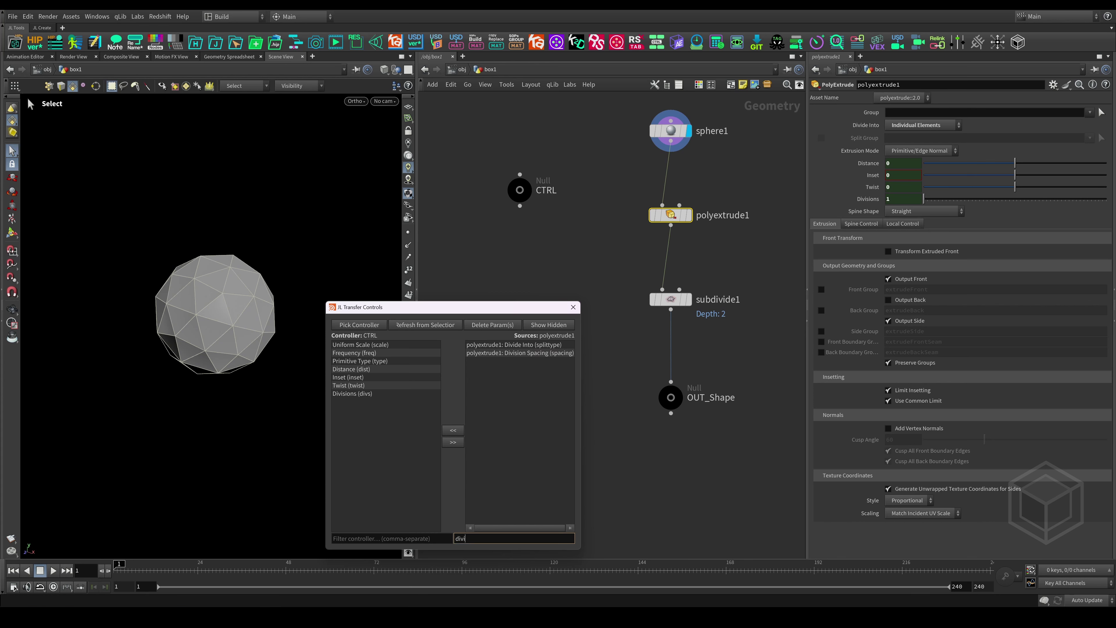
text(su)
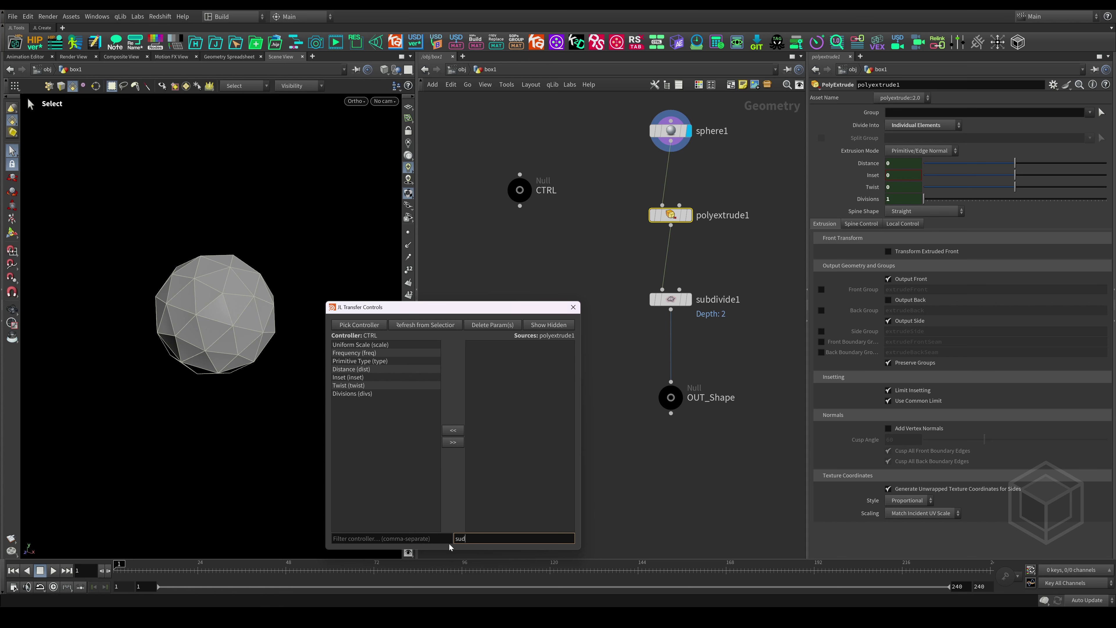
text(d)
key(BackSpace)
key(BackSpace)
click(670, 299)
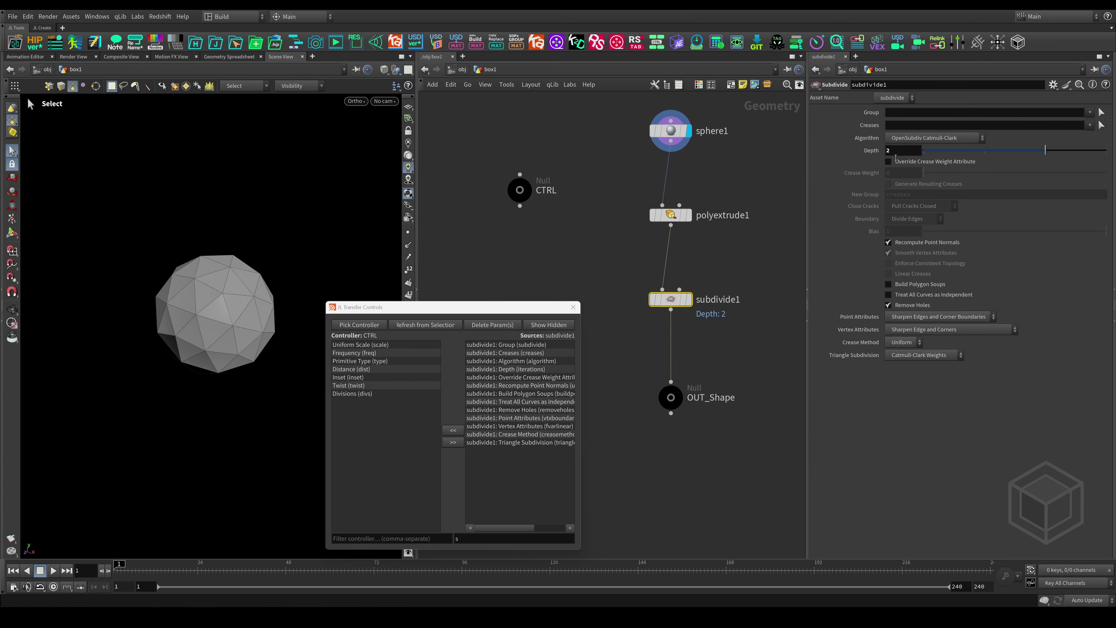
double_click(483, 539)
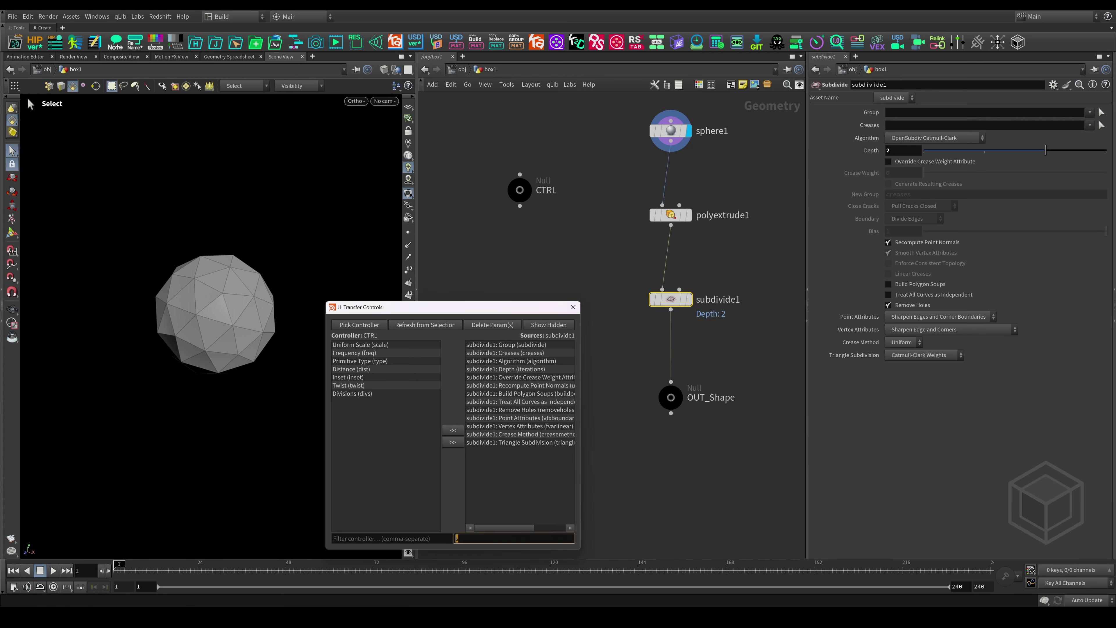
text(depth)
double_click(514, 345)
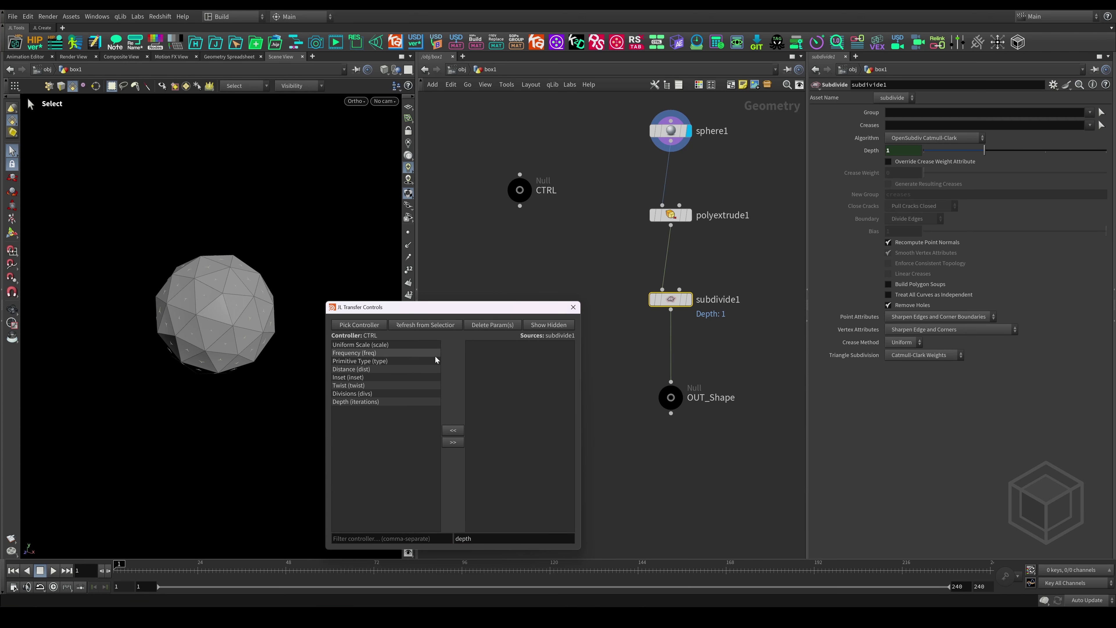
- Select the CTRL null to show its linked controls and close the JL Transfer Controls tool
drag(435, 307, 486, 306)
drag(580, 125, 471, 251)
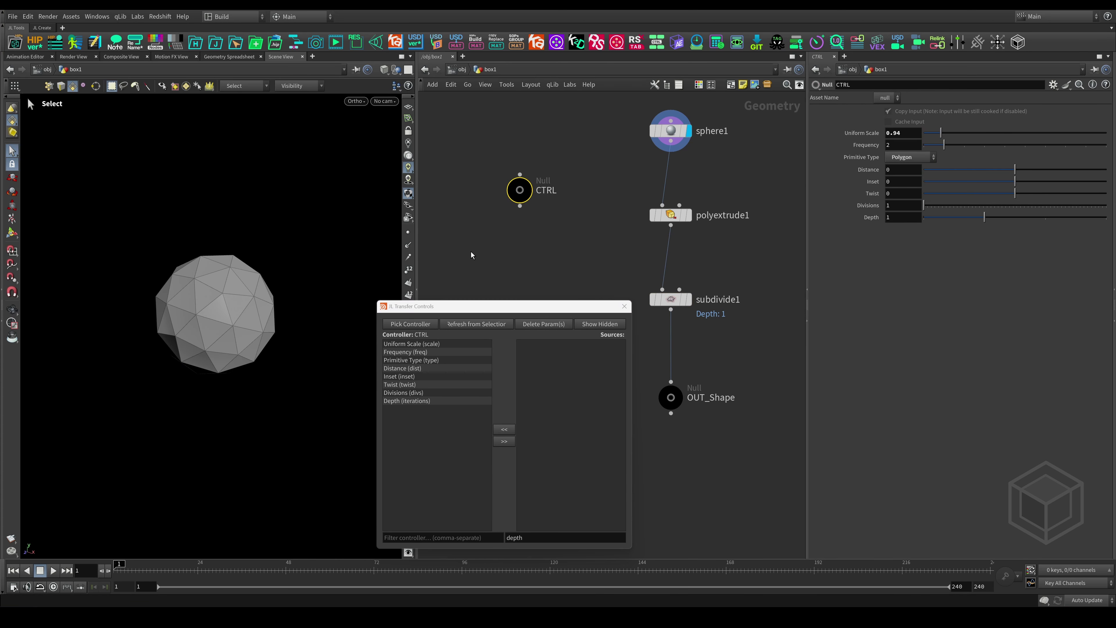
click(624, 306)
- On the CTRL null, set Uniform Scale to 1.31, Distance to 0.255, Inset to 0.159, Twist to 9.2 and Depth to 0
drag(940, 133, 947, 138)
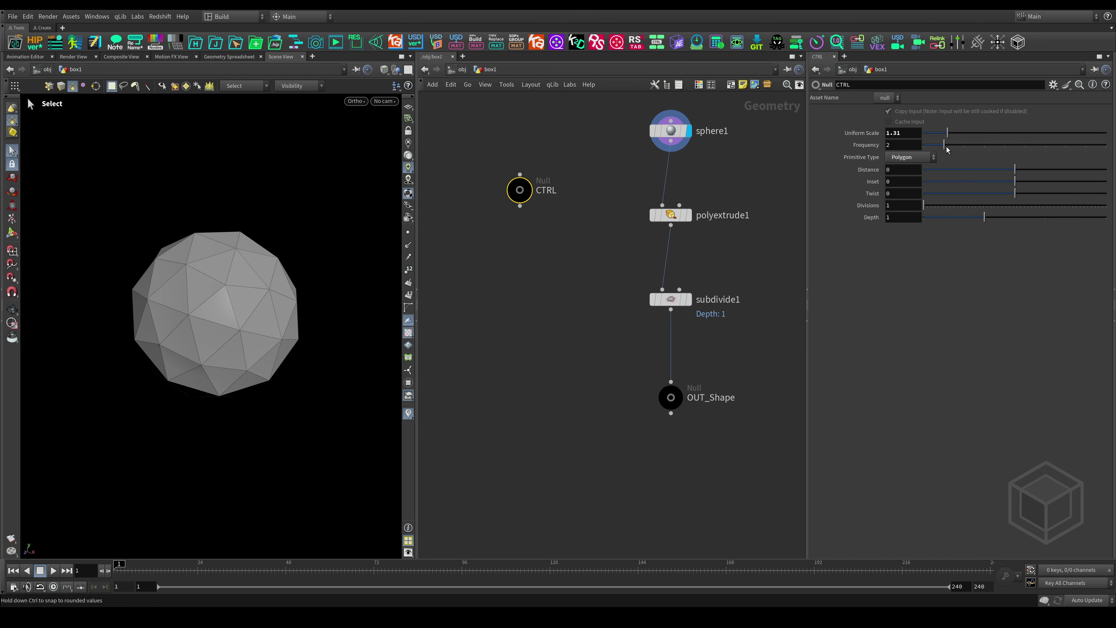
mouse_move(1014, 170)
mouse_down()
mouse_move(1039, 172)
mouse_move(1028, 187)
mouse_up()
drag(1009, 218, 928, 223)
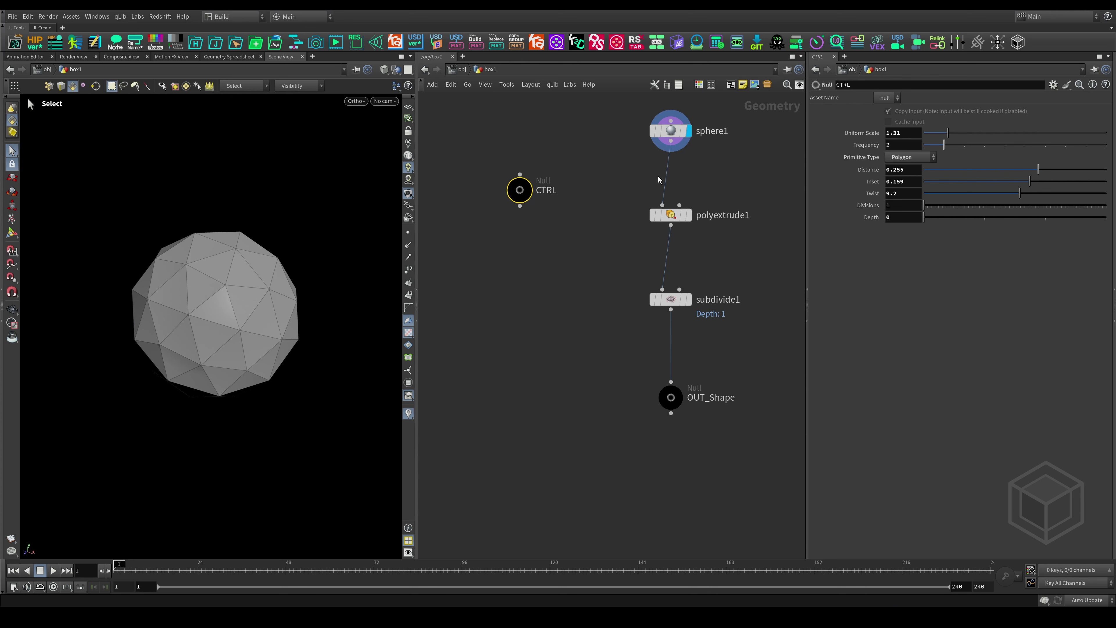
- Display the OUT_Shape null and set the CTRL null's Uniform Scale to 1.59 and Frequency to 3
mouse_move(673, 389)
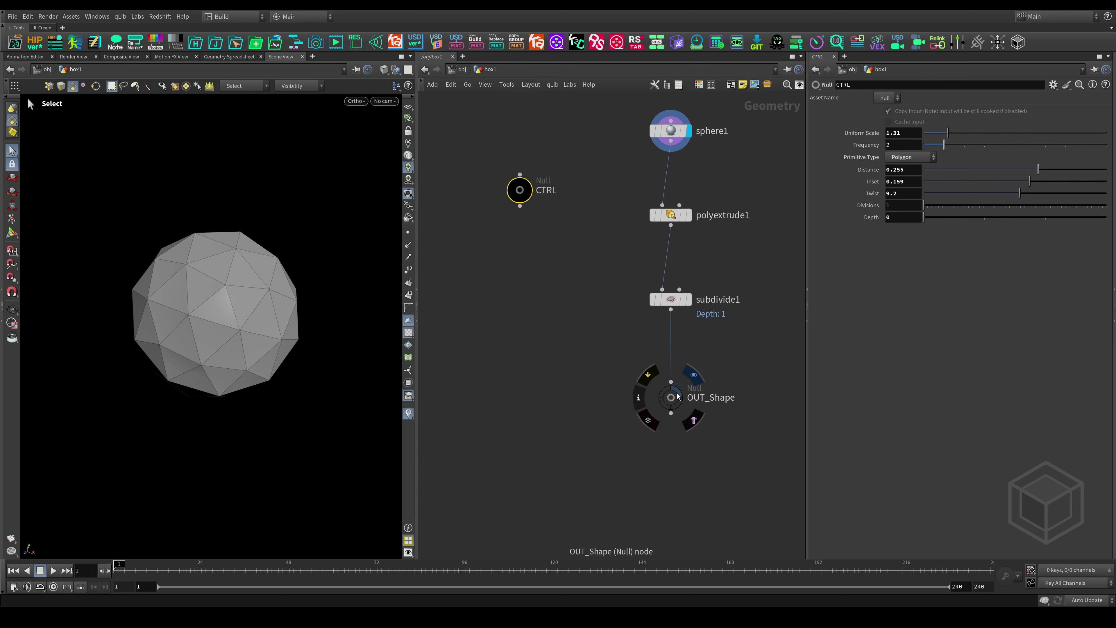
click(678, 392)
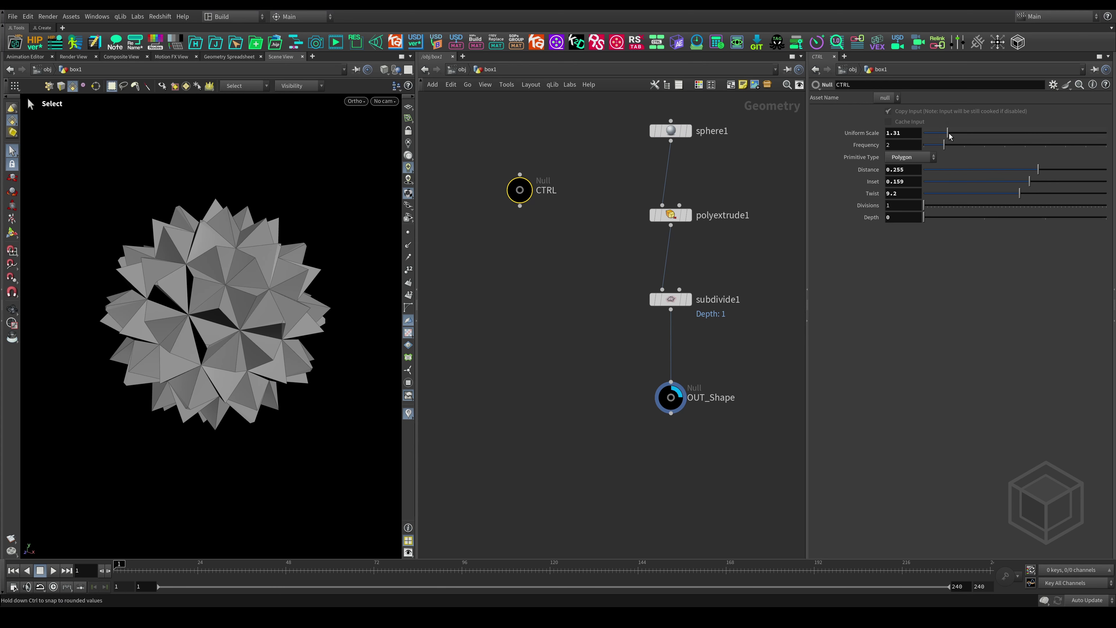
mouse_move(949, 136)
mouse_down()
mouse_move(964, 146)
mouse_move(948, 150)
mouse_move(964, 146)
mouse_up()
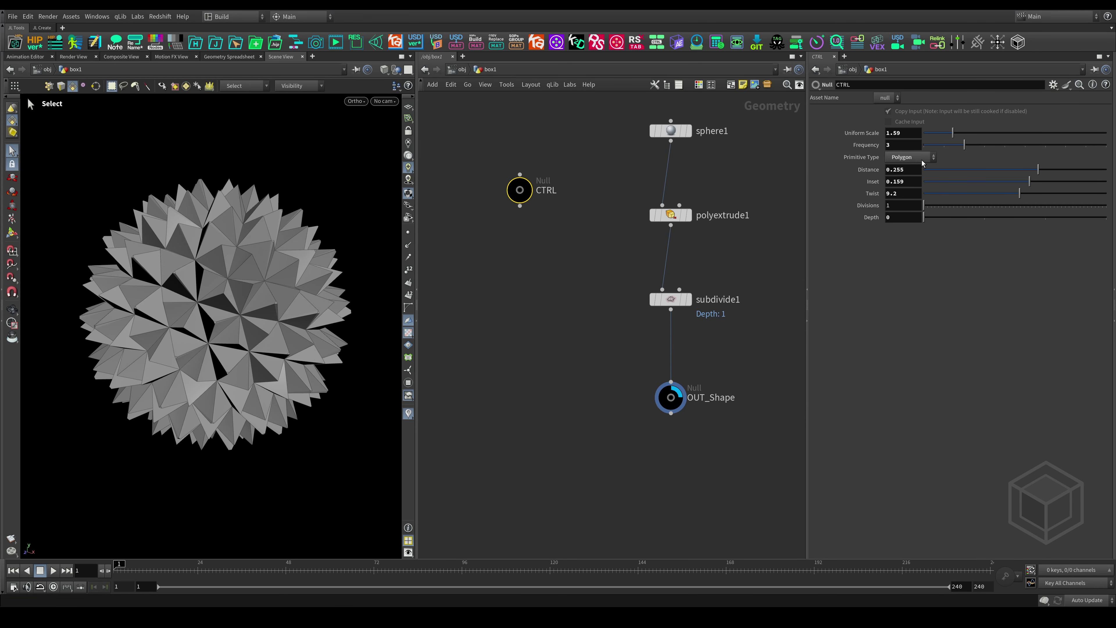
- On the CTRL null, set Distance to 0.318, Inset to 0.038, Twist to -2.9, Divisions to 8 and Depth to 2
drag(1038, 170, 1013, 195)
drag(924, 205, 1045, 219)
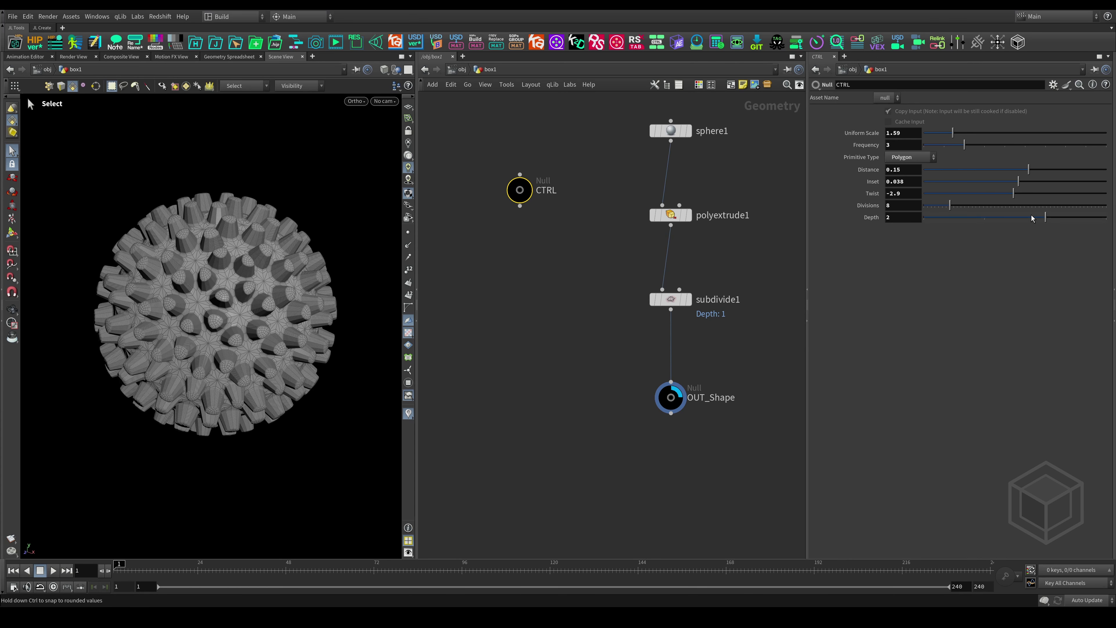
drag(1028, 169, 1043, 169)
key(Escape)
drag(273, 246, 197, 303)
middle_drag(198, 302, 249, 261)
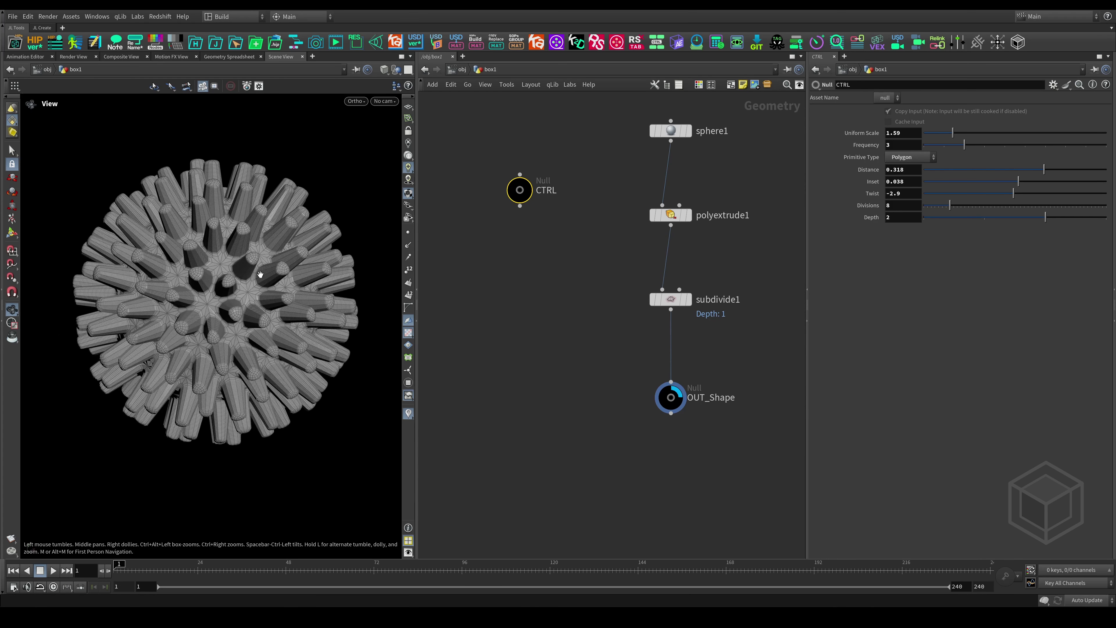
right_drag(249, 261, 229, 281)
mouse_move(228, 281)
mouse_down()
mouse_move(269, 288)
mouse_move(244, 275)
mouse_up()
right_drag(244, 274, 261, 261)
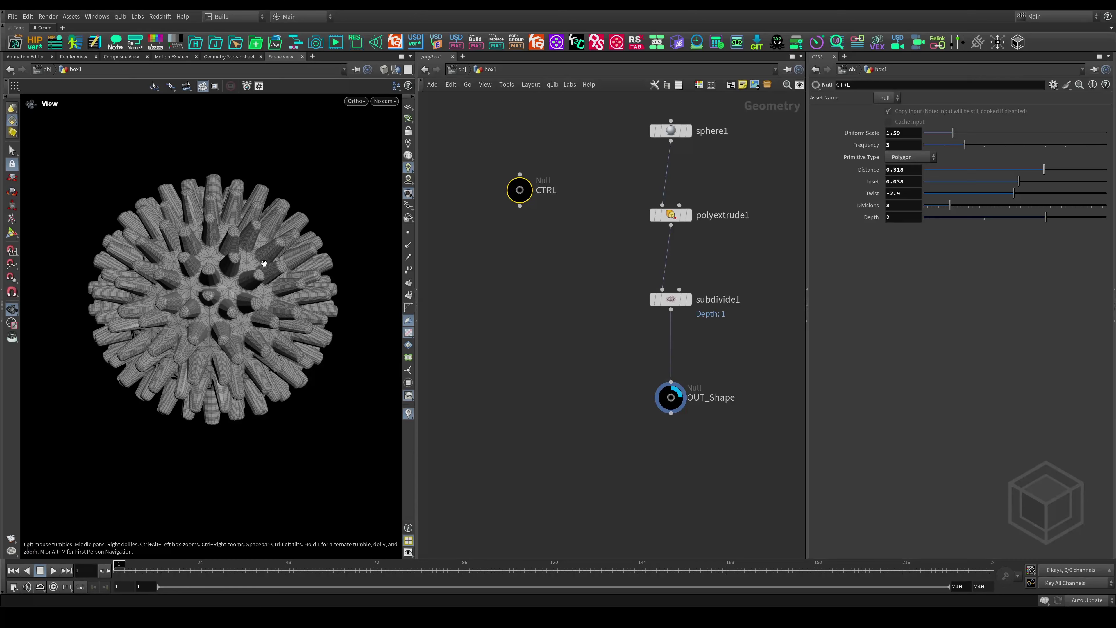
key(s)
- Reopen the JL Transfer Controls tool and refresh its sources from the polyextrude and subdivide nodes in turn
click(958, 41)
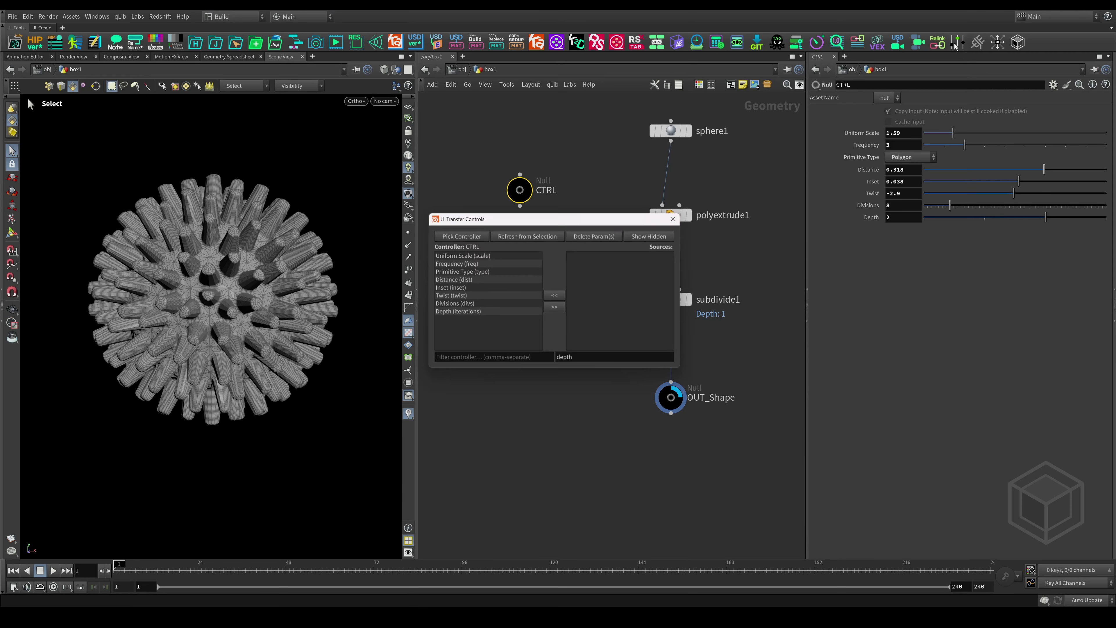
drag(525, 222, 513, 353)
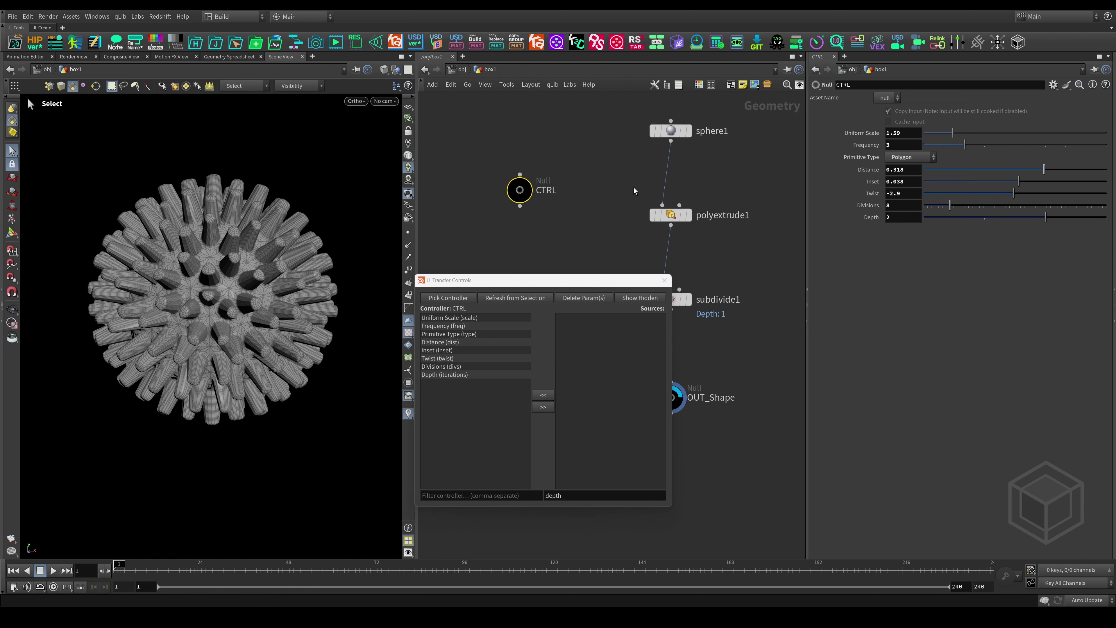
shift+click(671, 214)
click(517, 299)
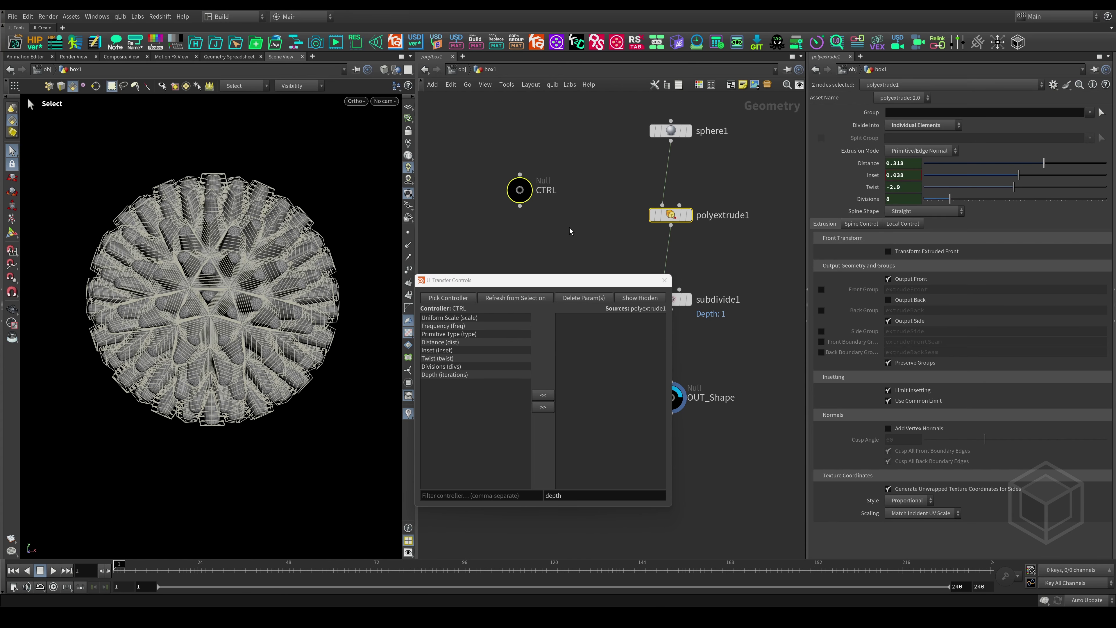
click(536, 300)
click(681, 299)
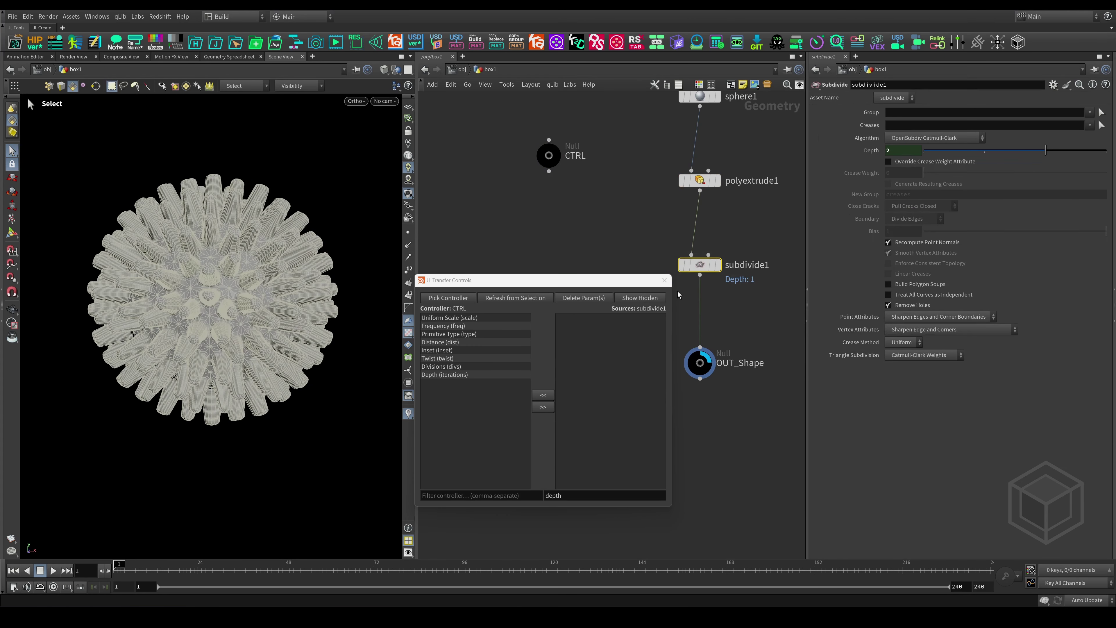
click(549, 158)
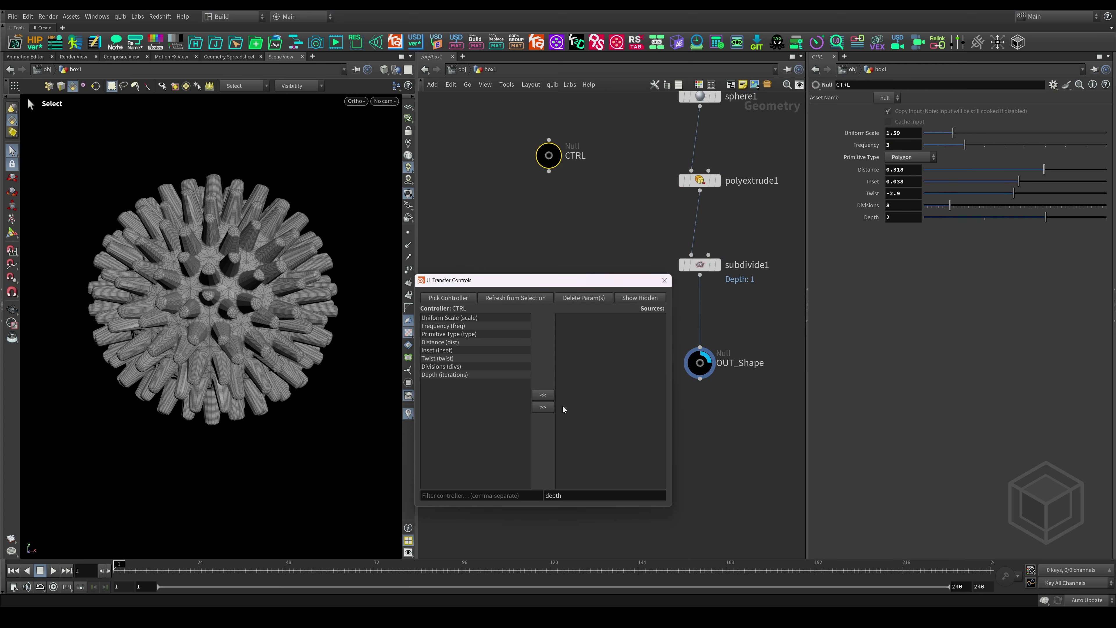
- Clear the source filter, load the sphere, polyextrude and subdivide nodes together as sources and look through their combined parameters
double_click(560, 495)
key(BackSpace)
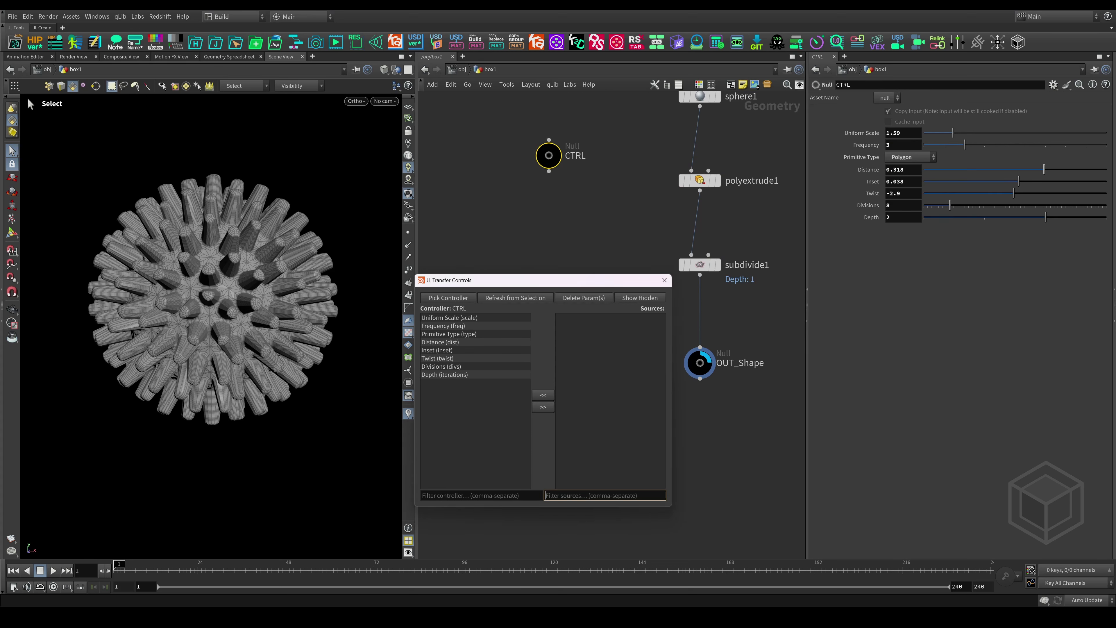
click(700, 180)
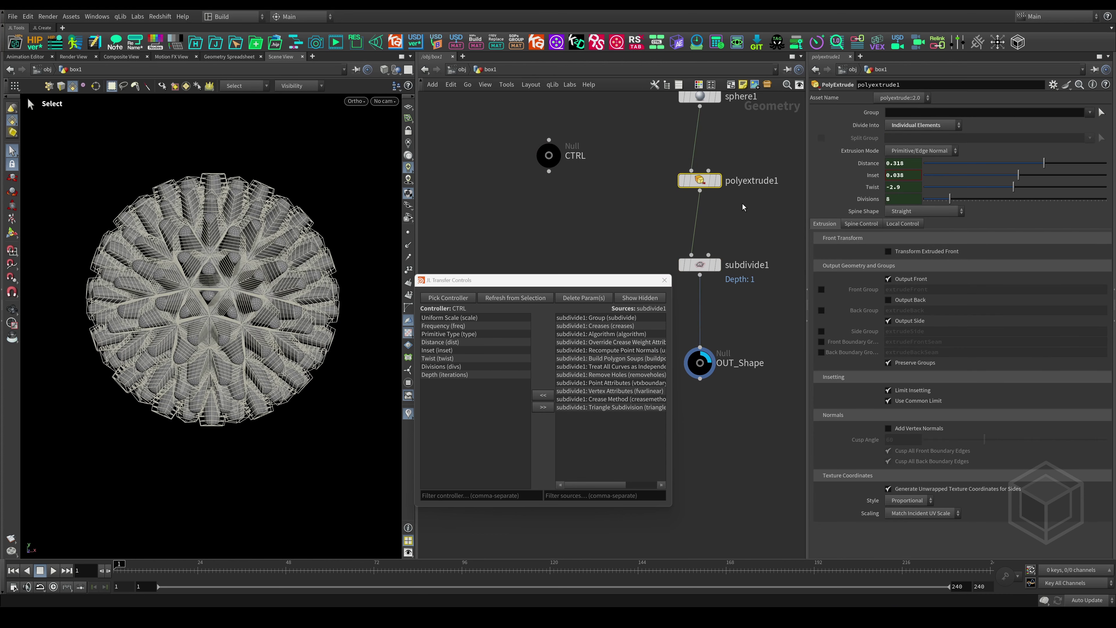
middle_drag(710, 131, 676, 218)
click(671, 185)
middle_drag(741, 258, 766, 180)
scroll(765, 181, down, 2)
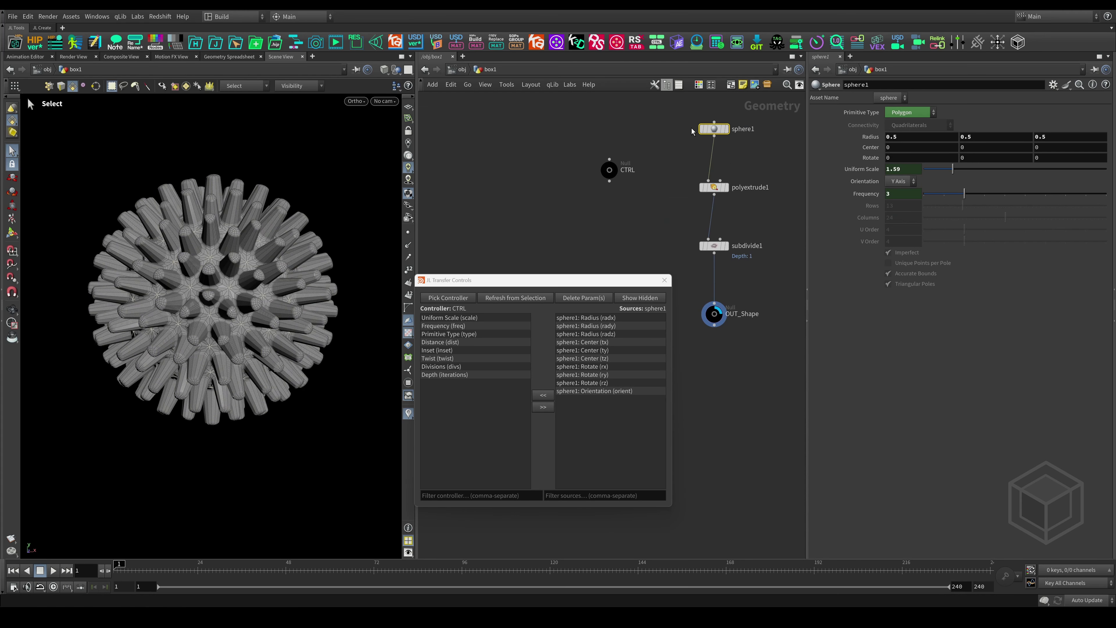
drag(683, 109, 762, 276)
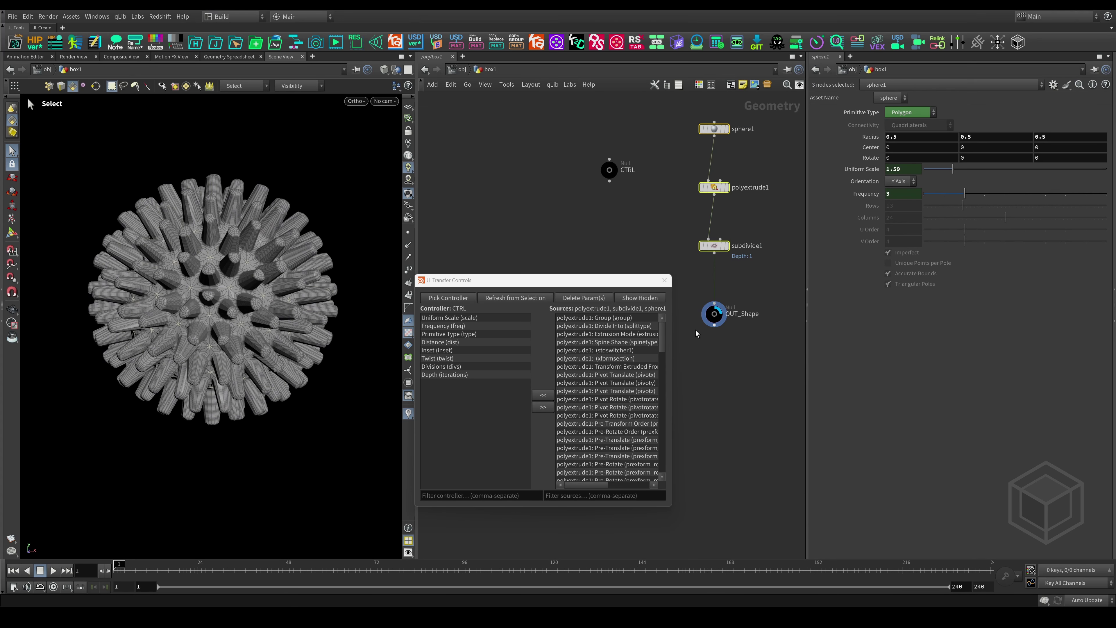
scroll(586, 388, down, 3)
scroll(587, 391, down, 20)
scroll(586, 398, up, 20)
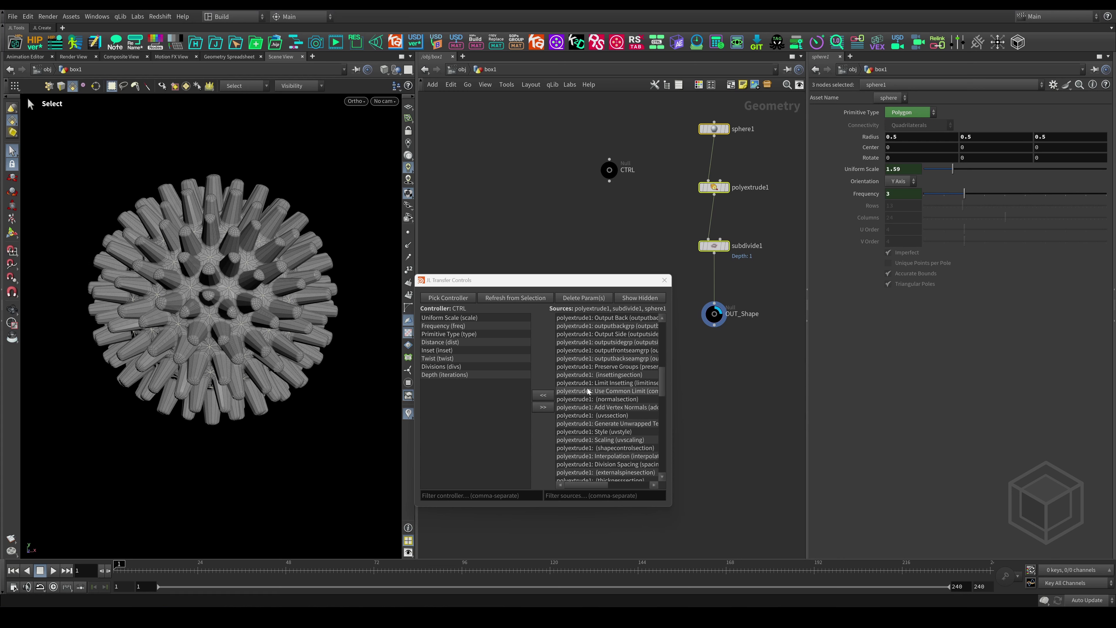
- Filter the CTRL null's parameters by "Sc" in the transfer tool and clear that filter again
click(497, 495)
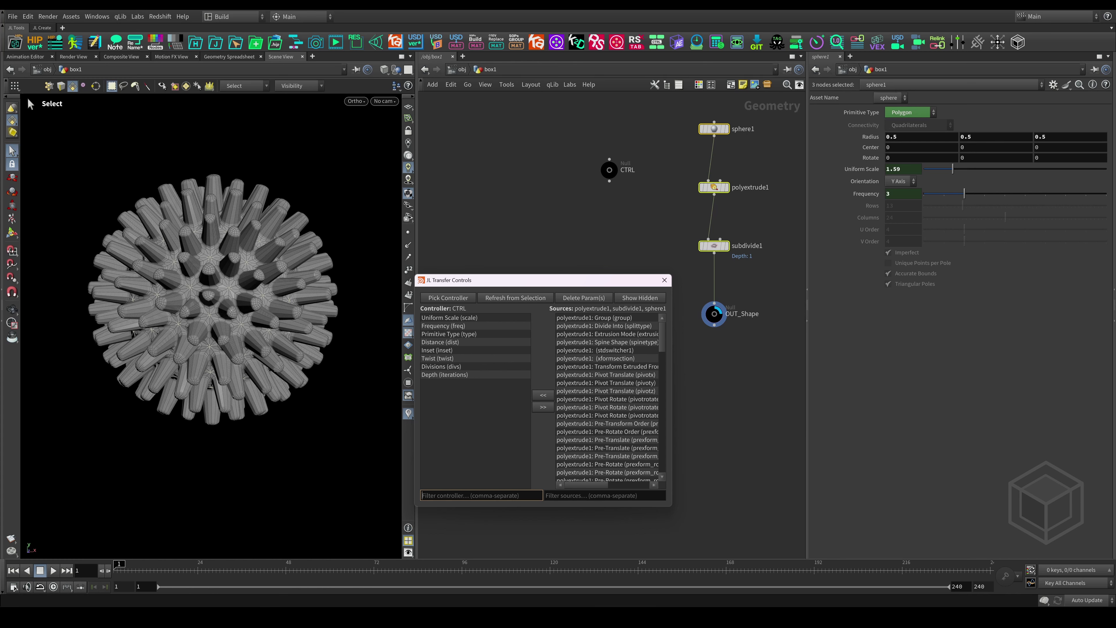
text(Scale)
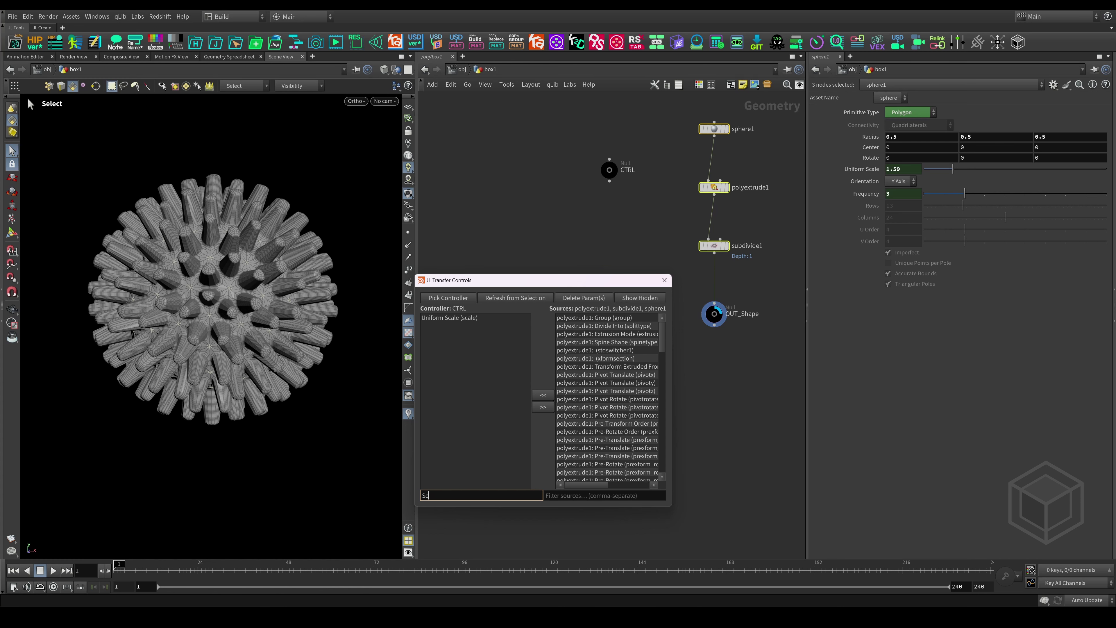
key(BackSpace)
key(BackSpace)
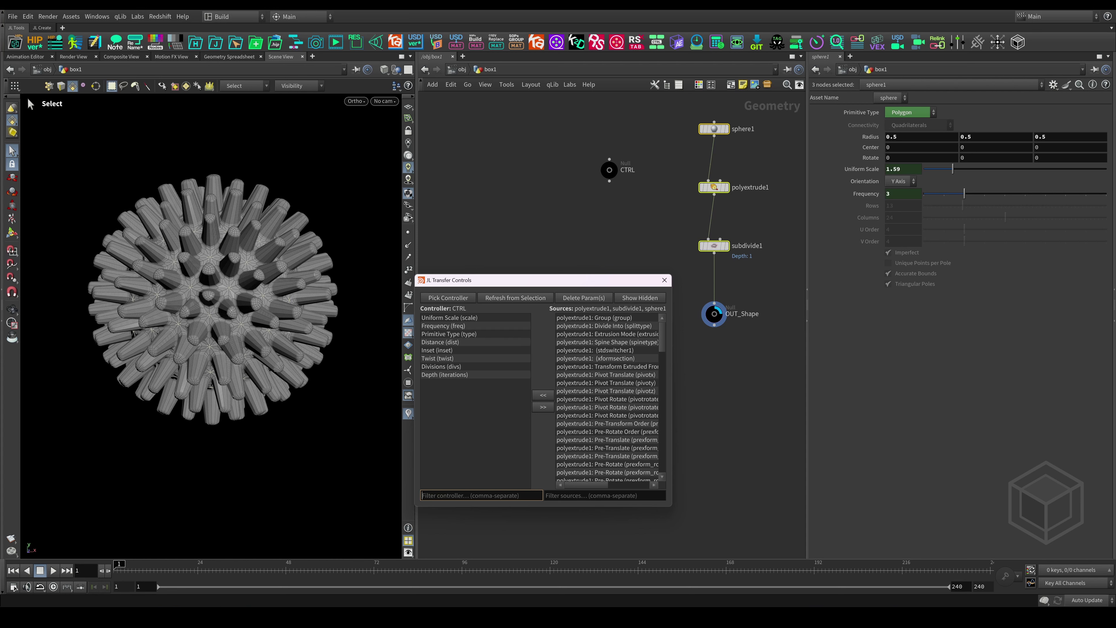
drag(574, 282, 599, 315)
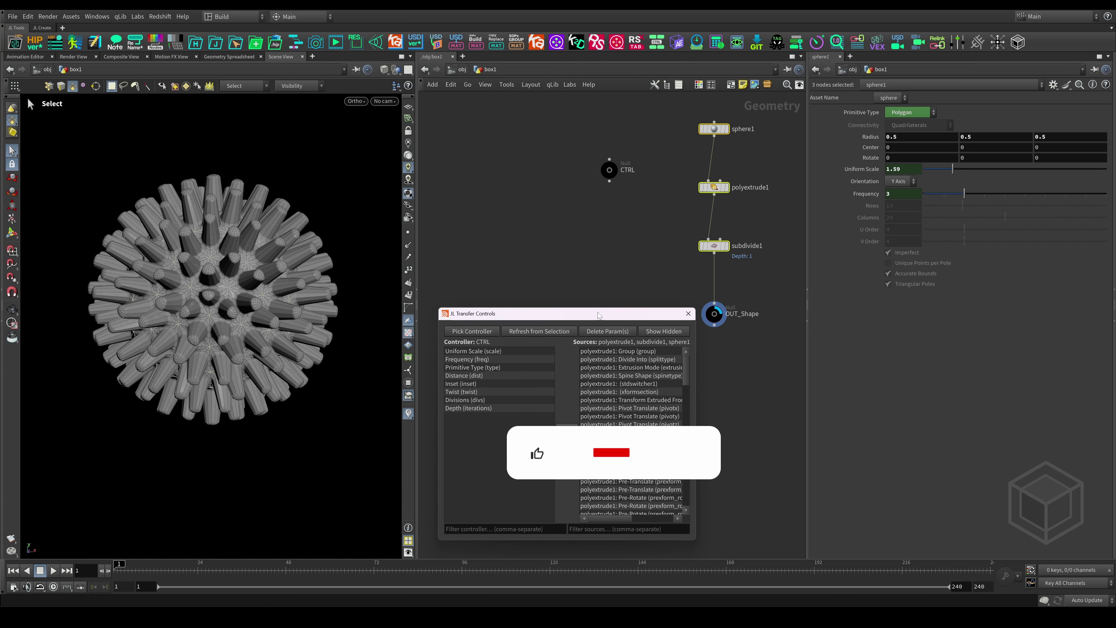